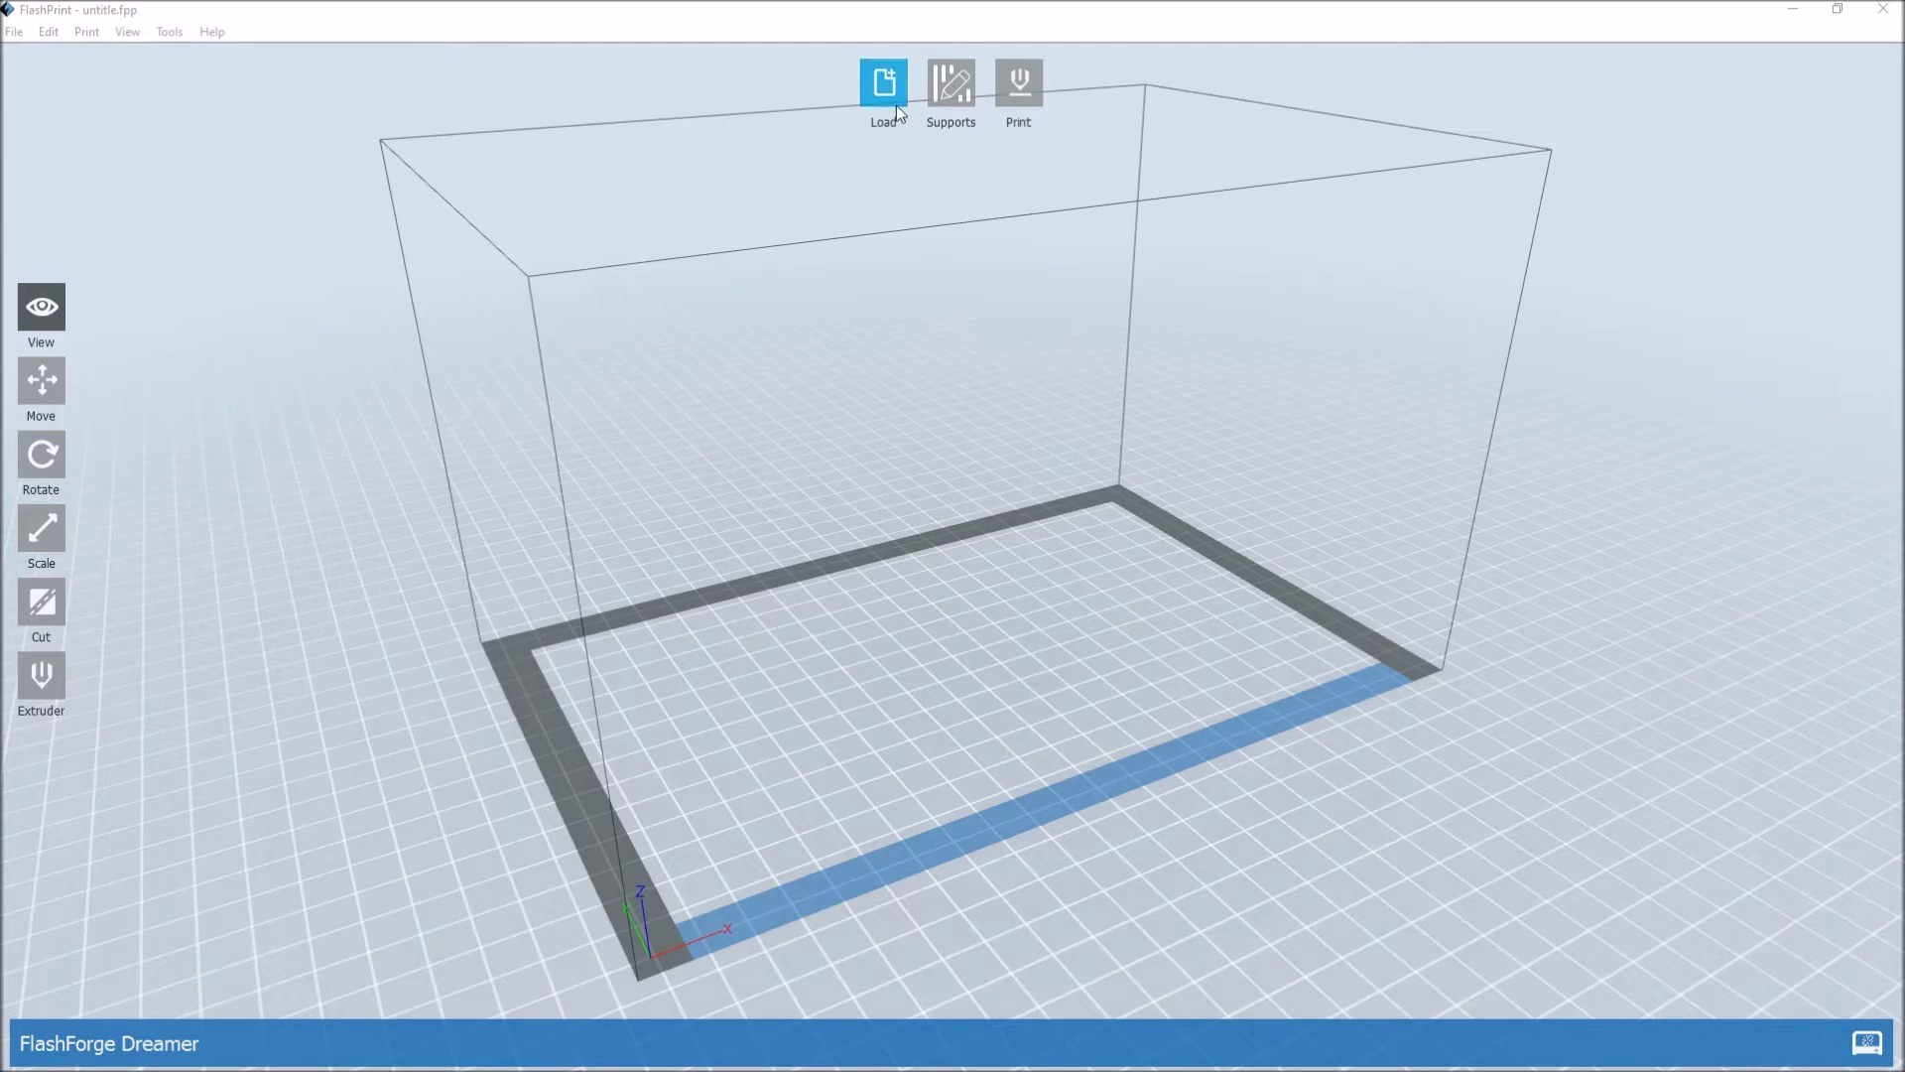
Load the FF Dreamer nozzle alignment.g print file into FlashPrint.
click(895, 100)
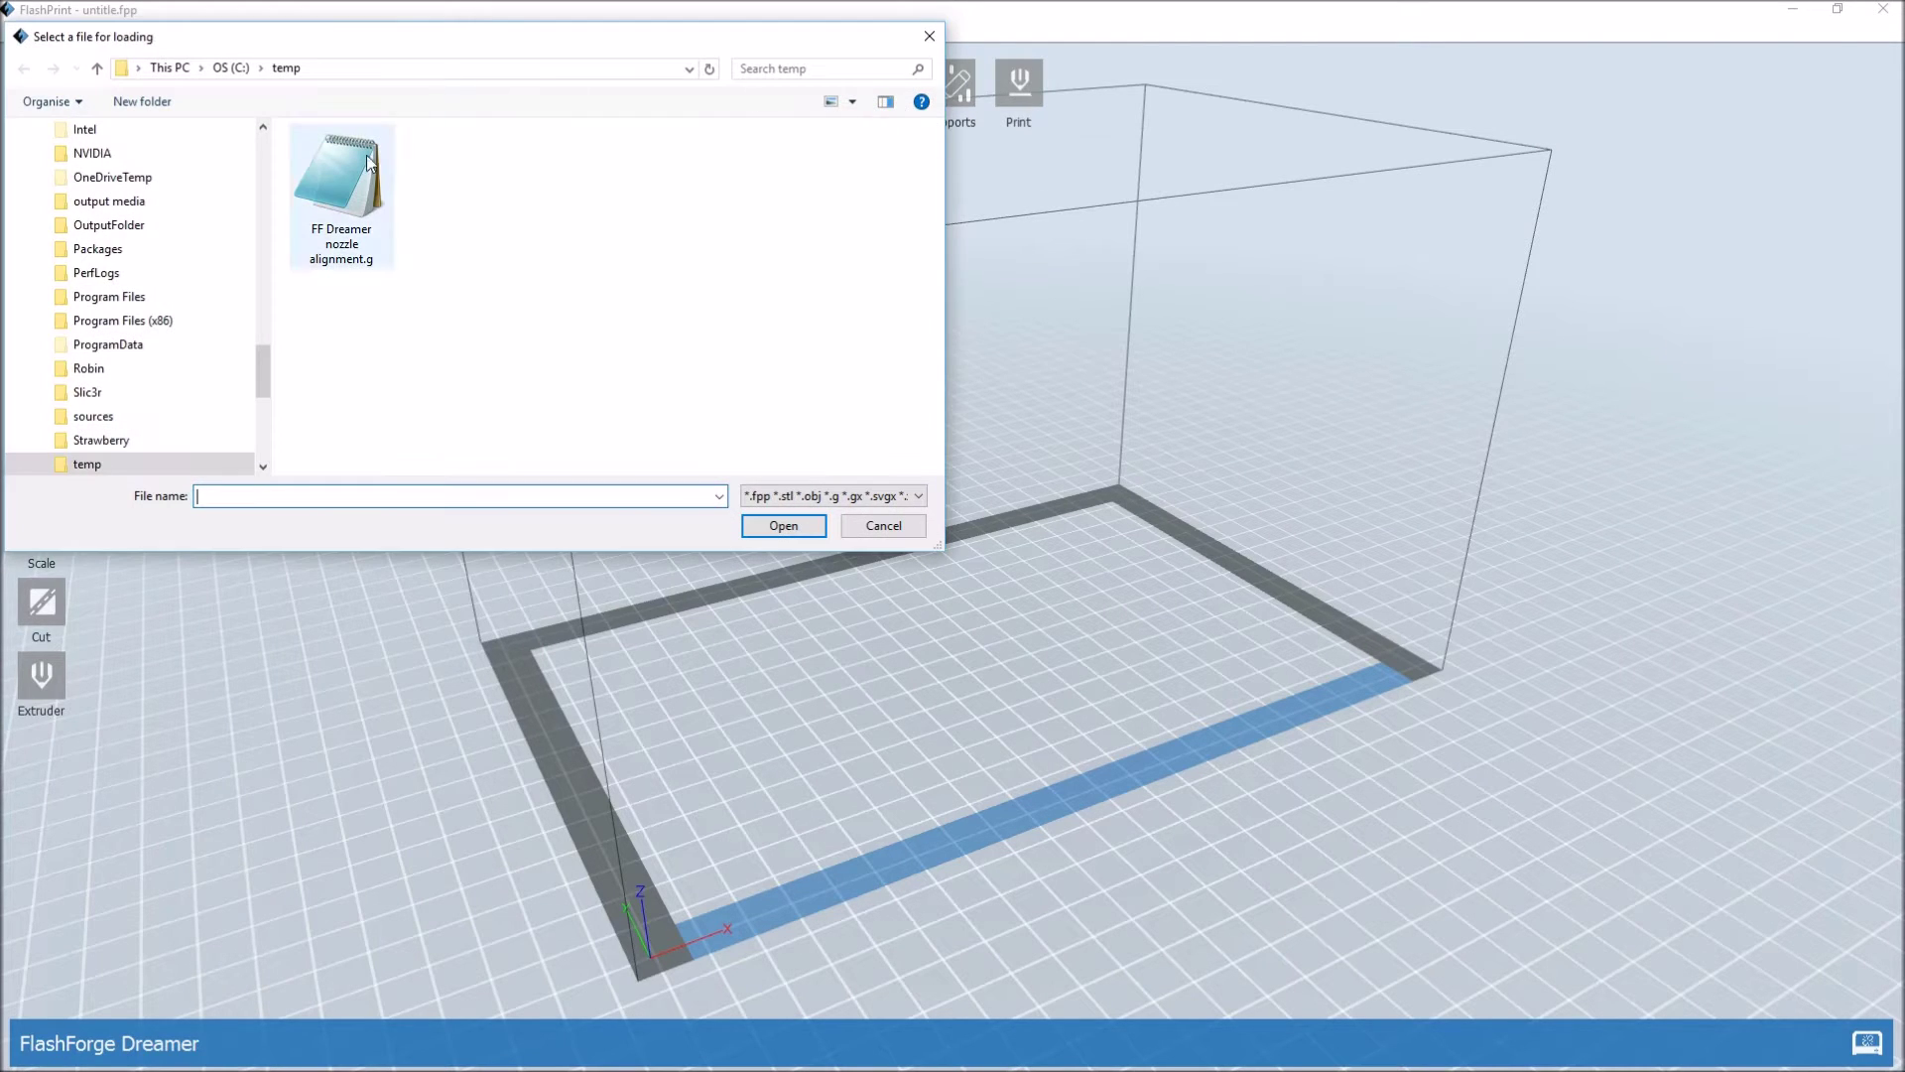
click(373, 182)
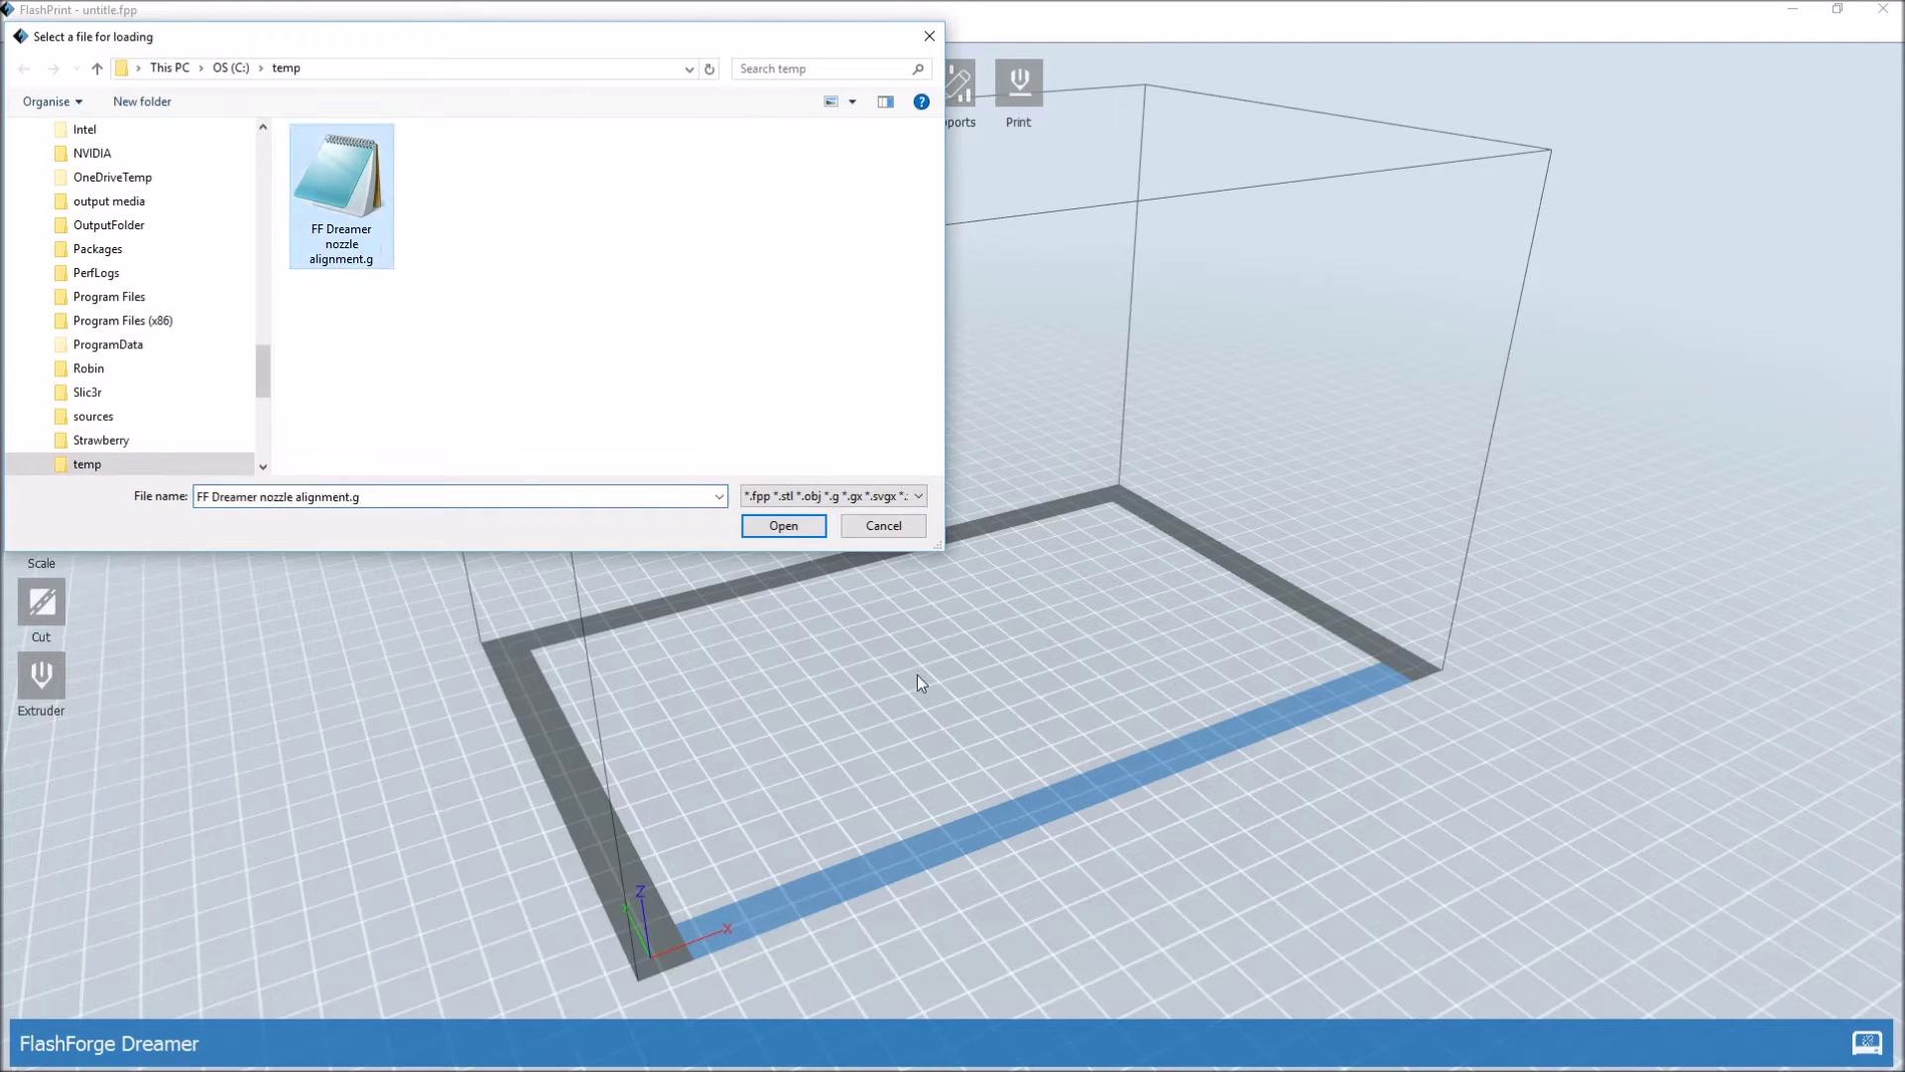
click(787, 526)
Switch to Top View and zoom in on the alignment line pattern.
click(127, 32)
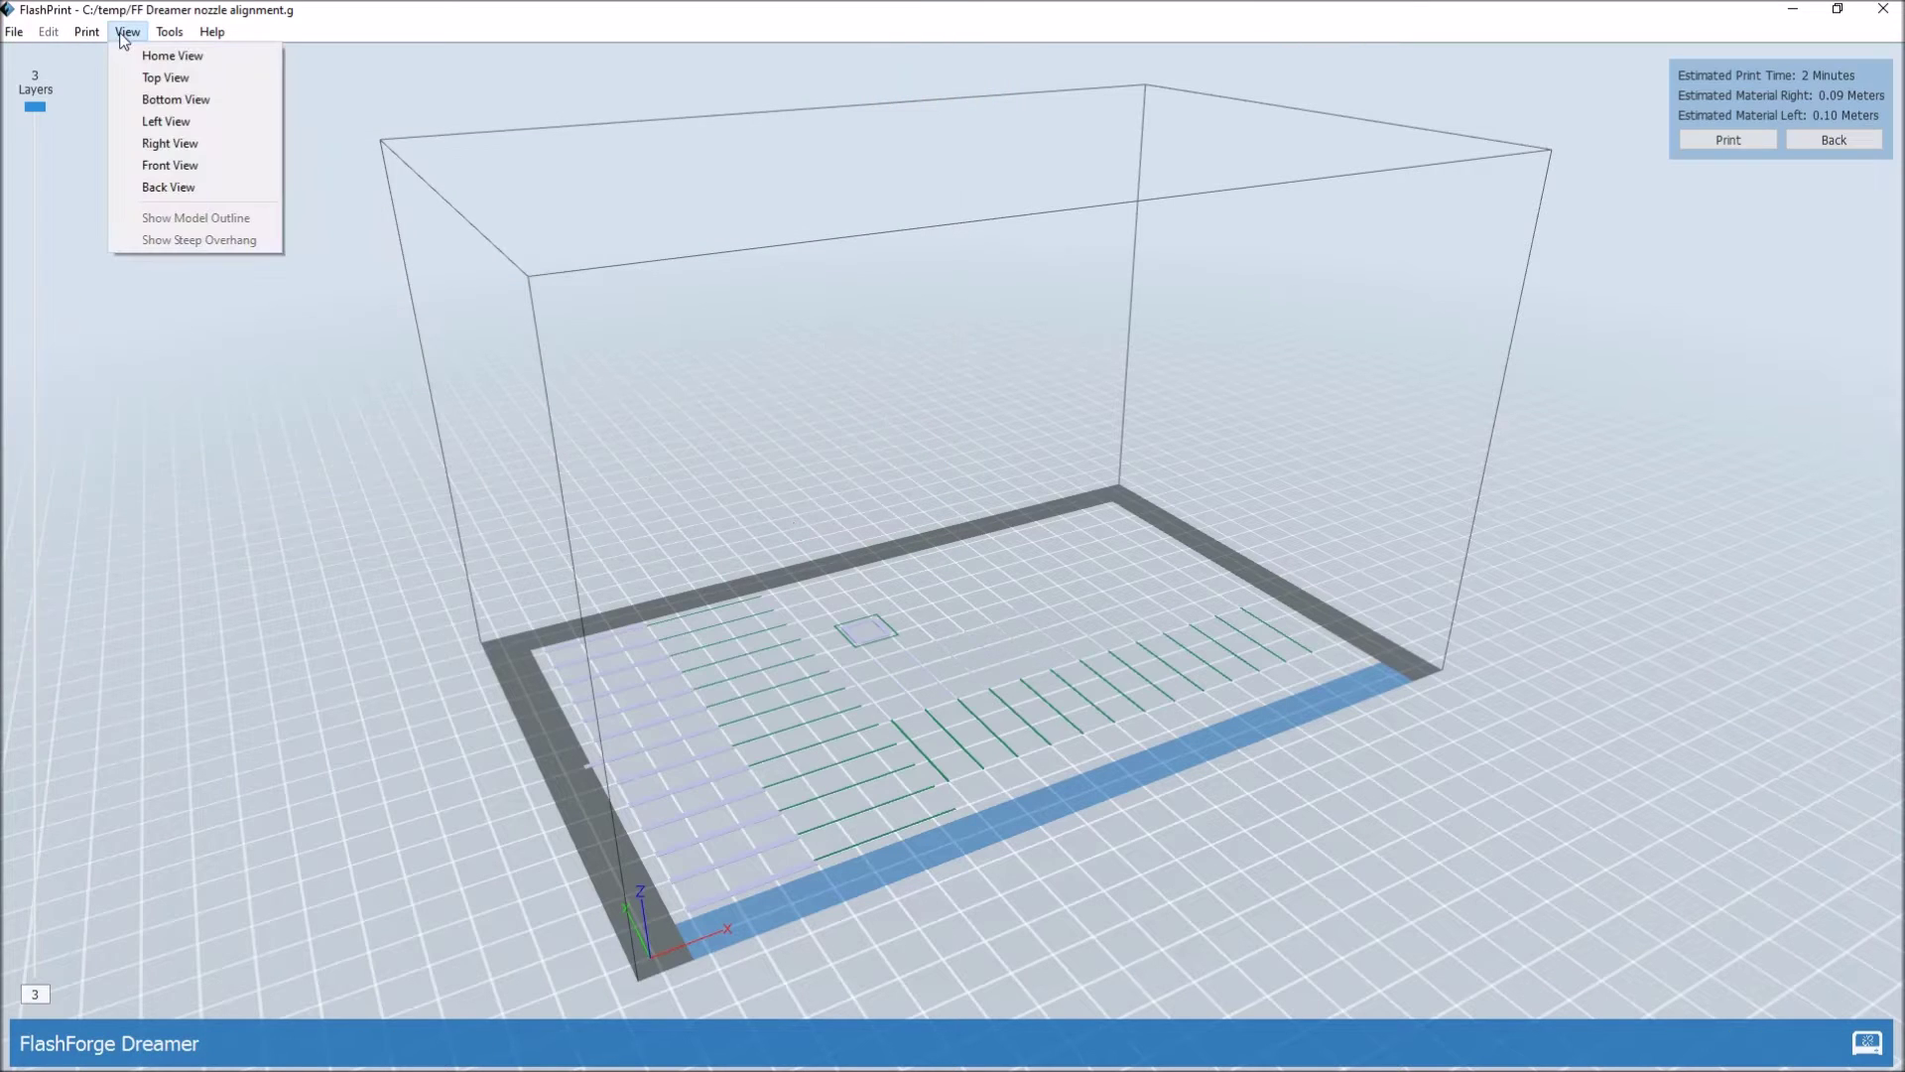
click(144, 78)
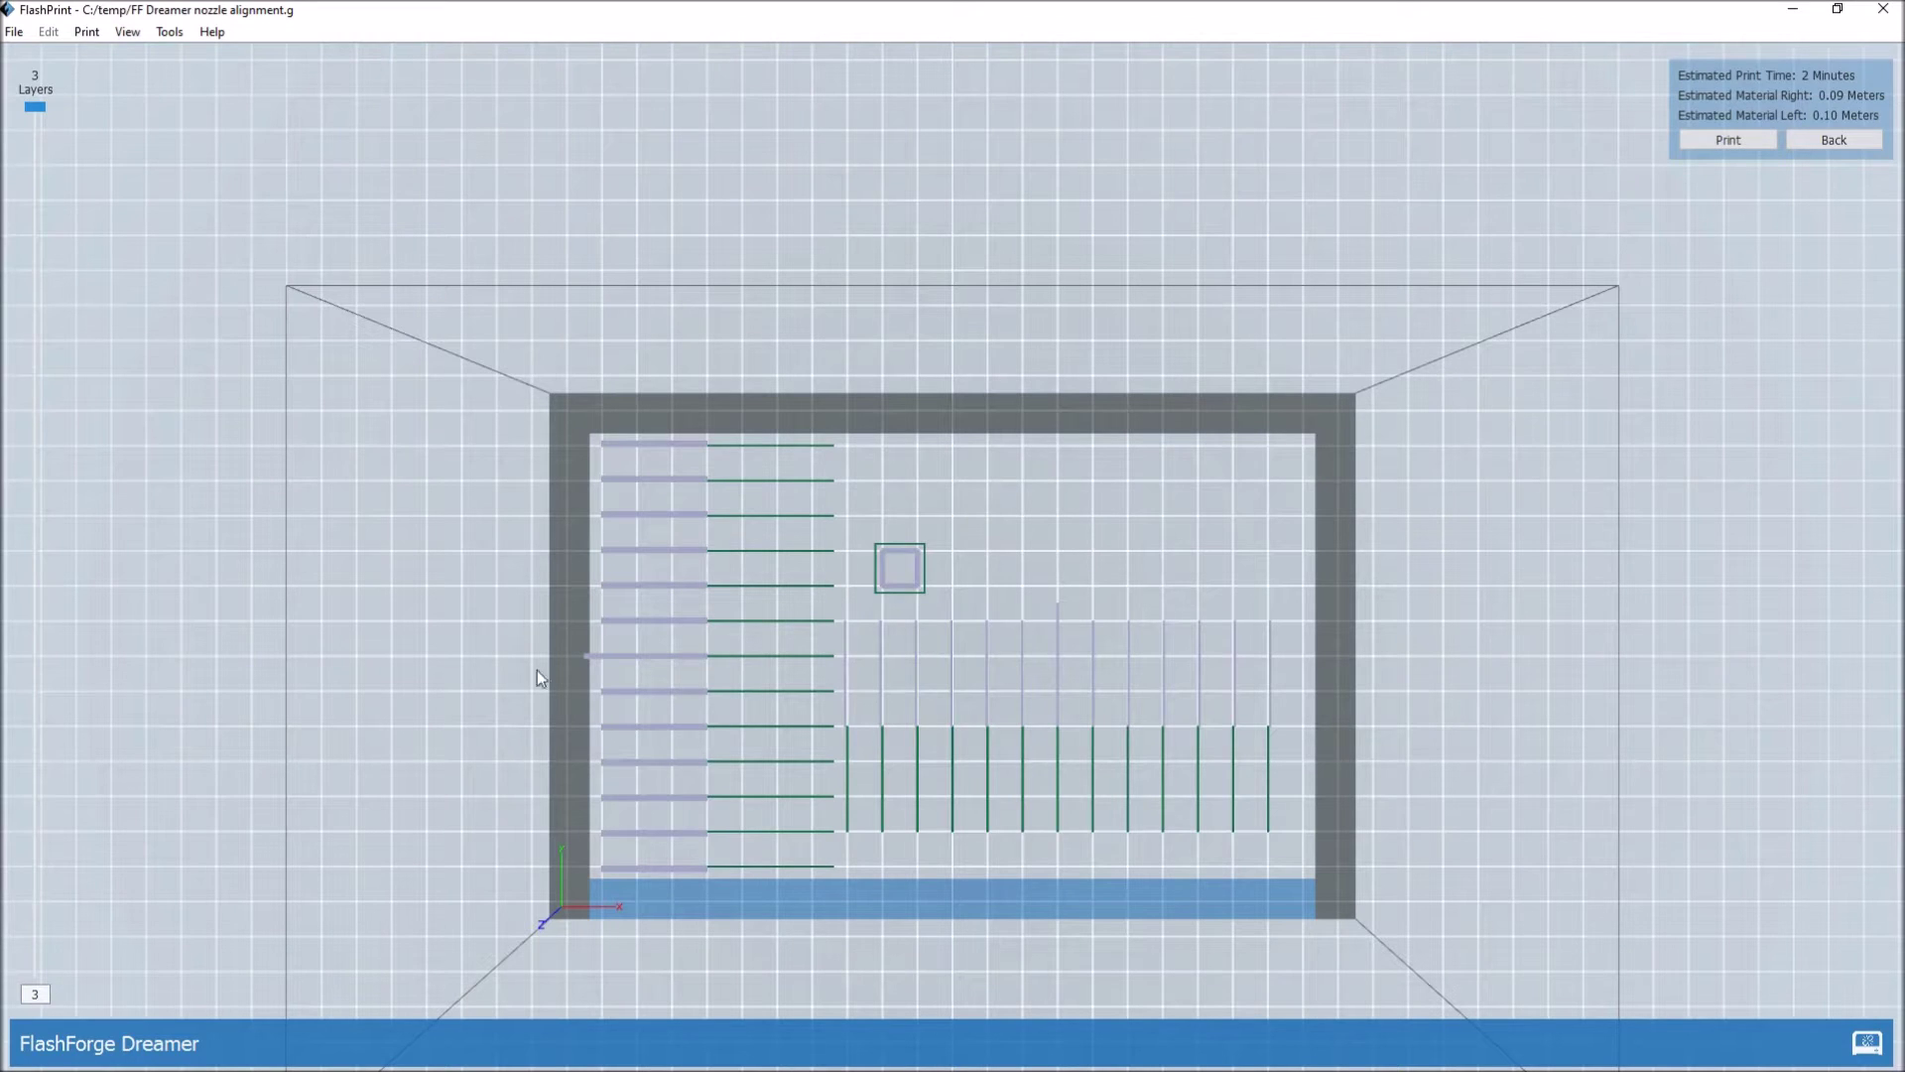
scroll(854, 890, up, 4)
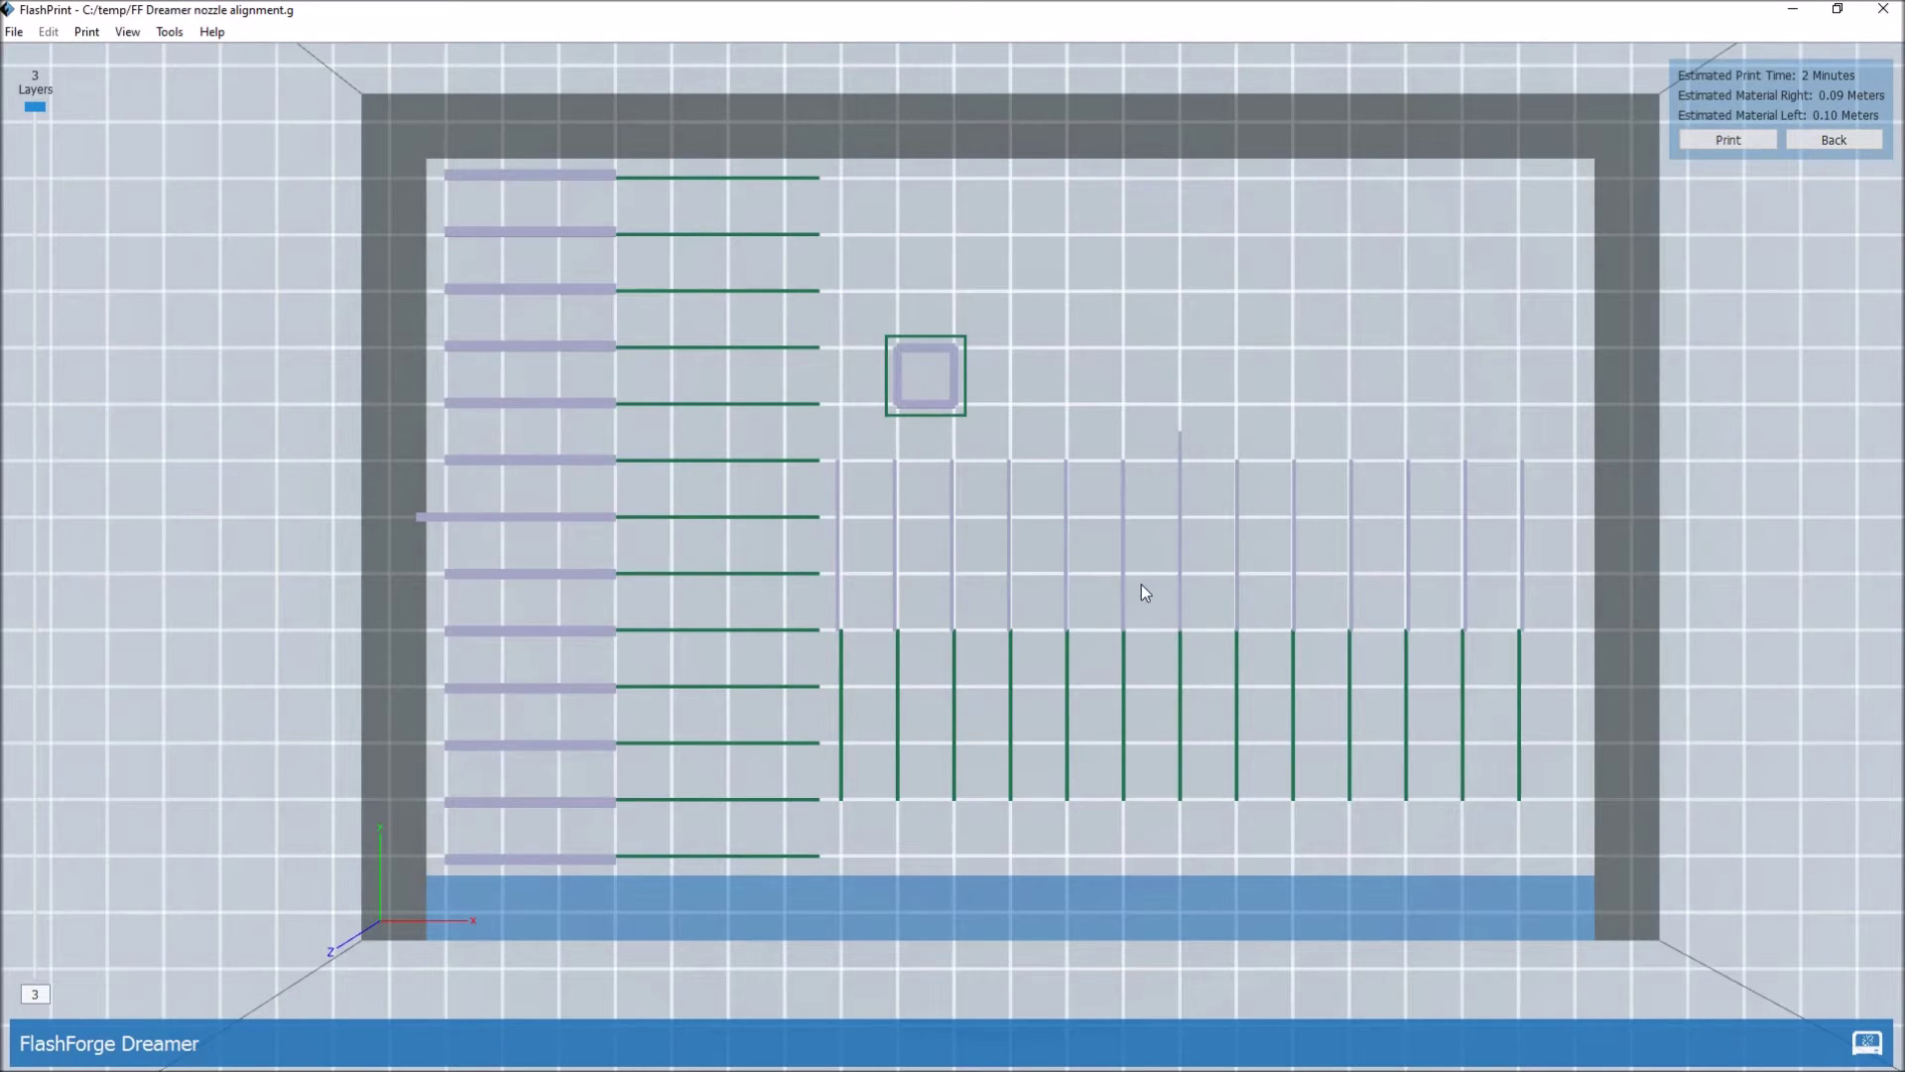
scroll(1298, 667, up, 6)
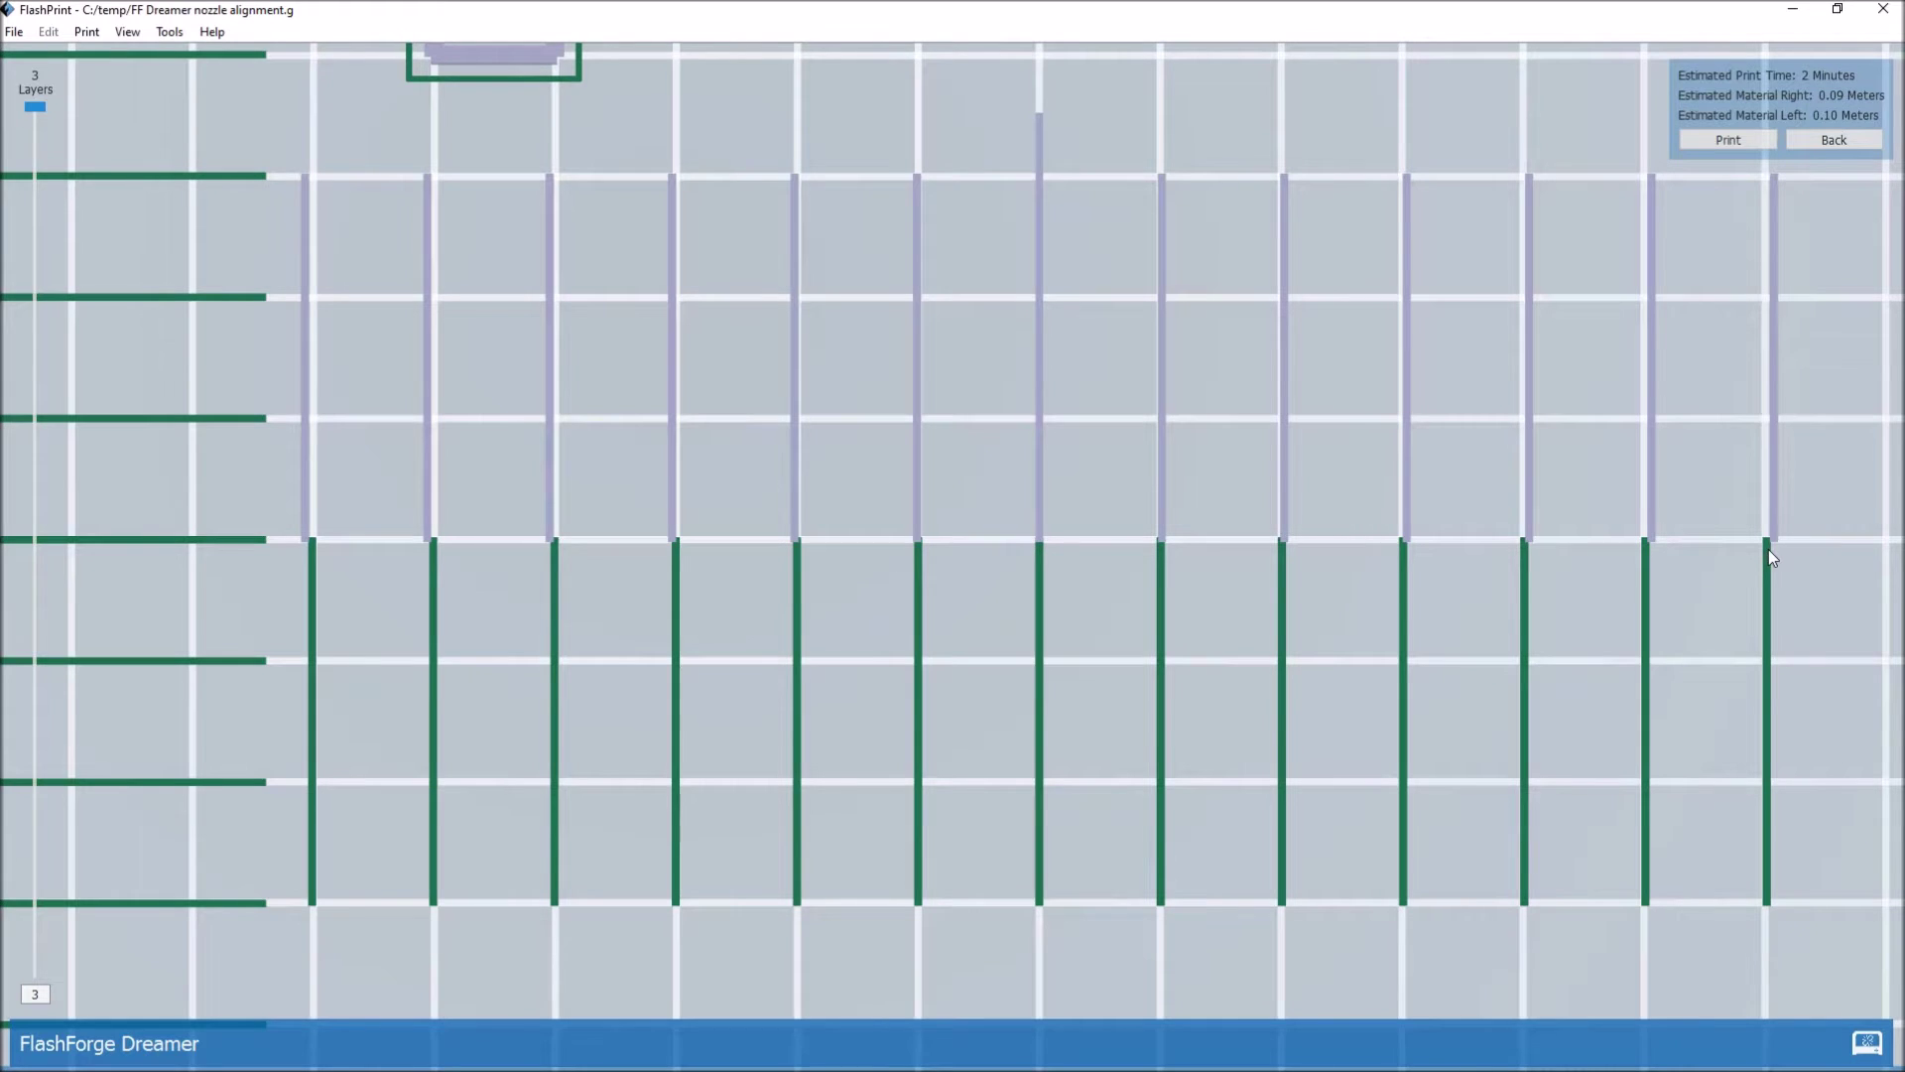
scroll(1771, 549, up, 6)
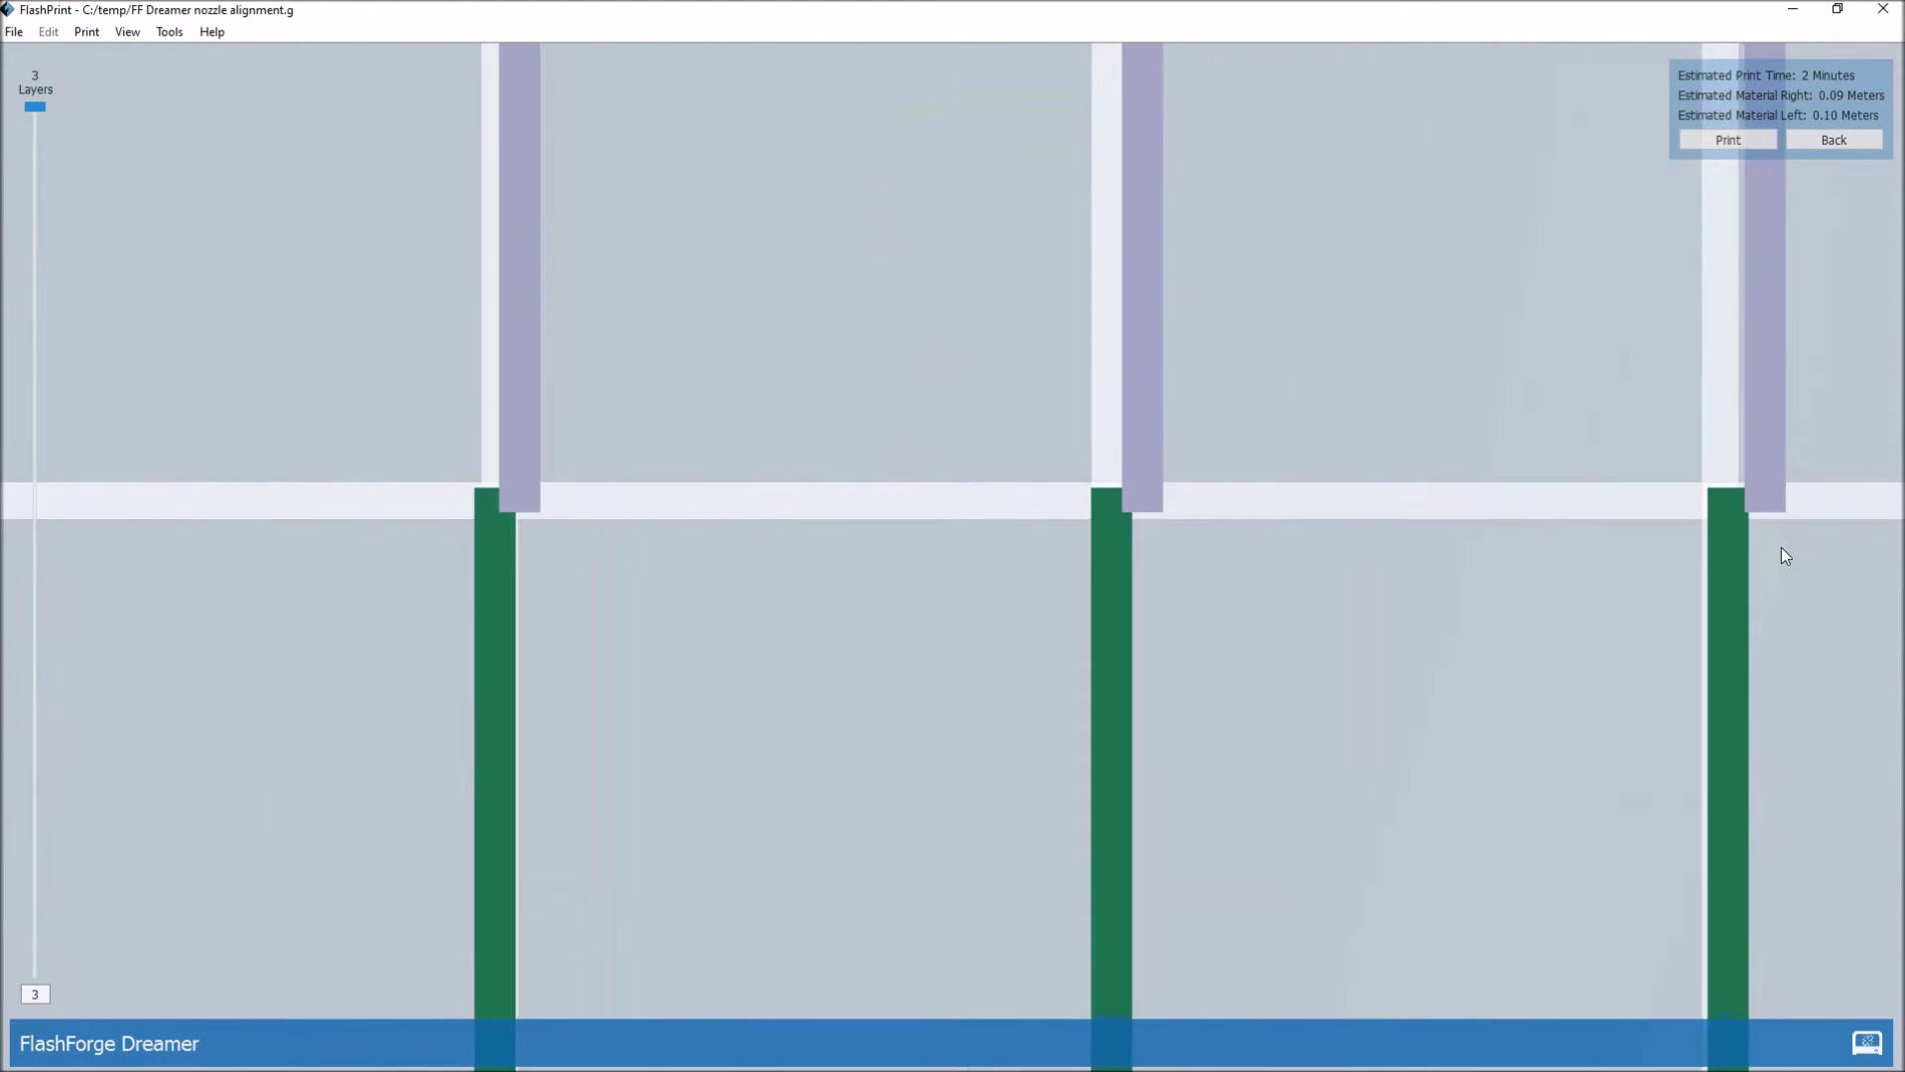
scroll(1775, 543, down, 6)
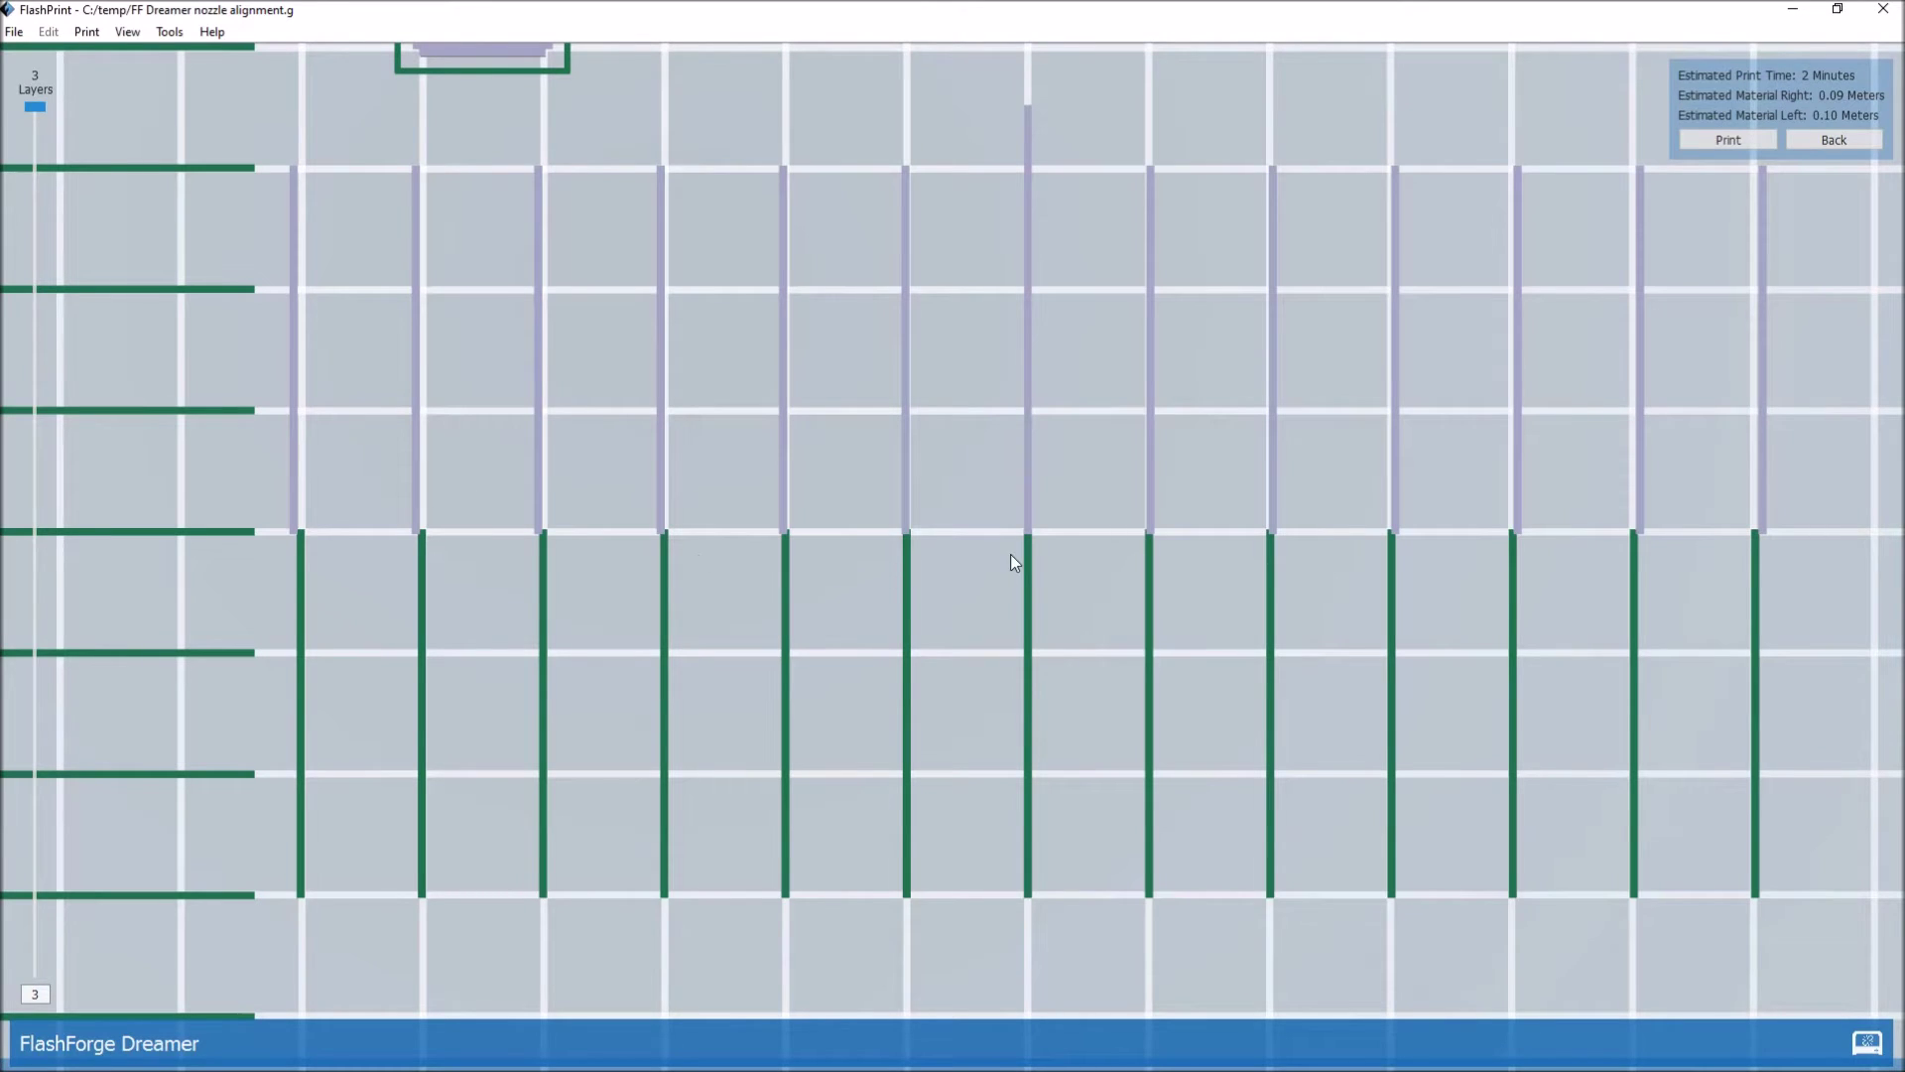
scroll(1022, 544, up, 6)
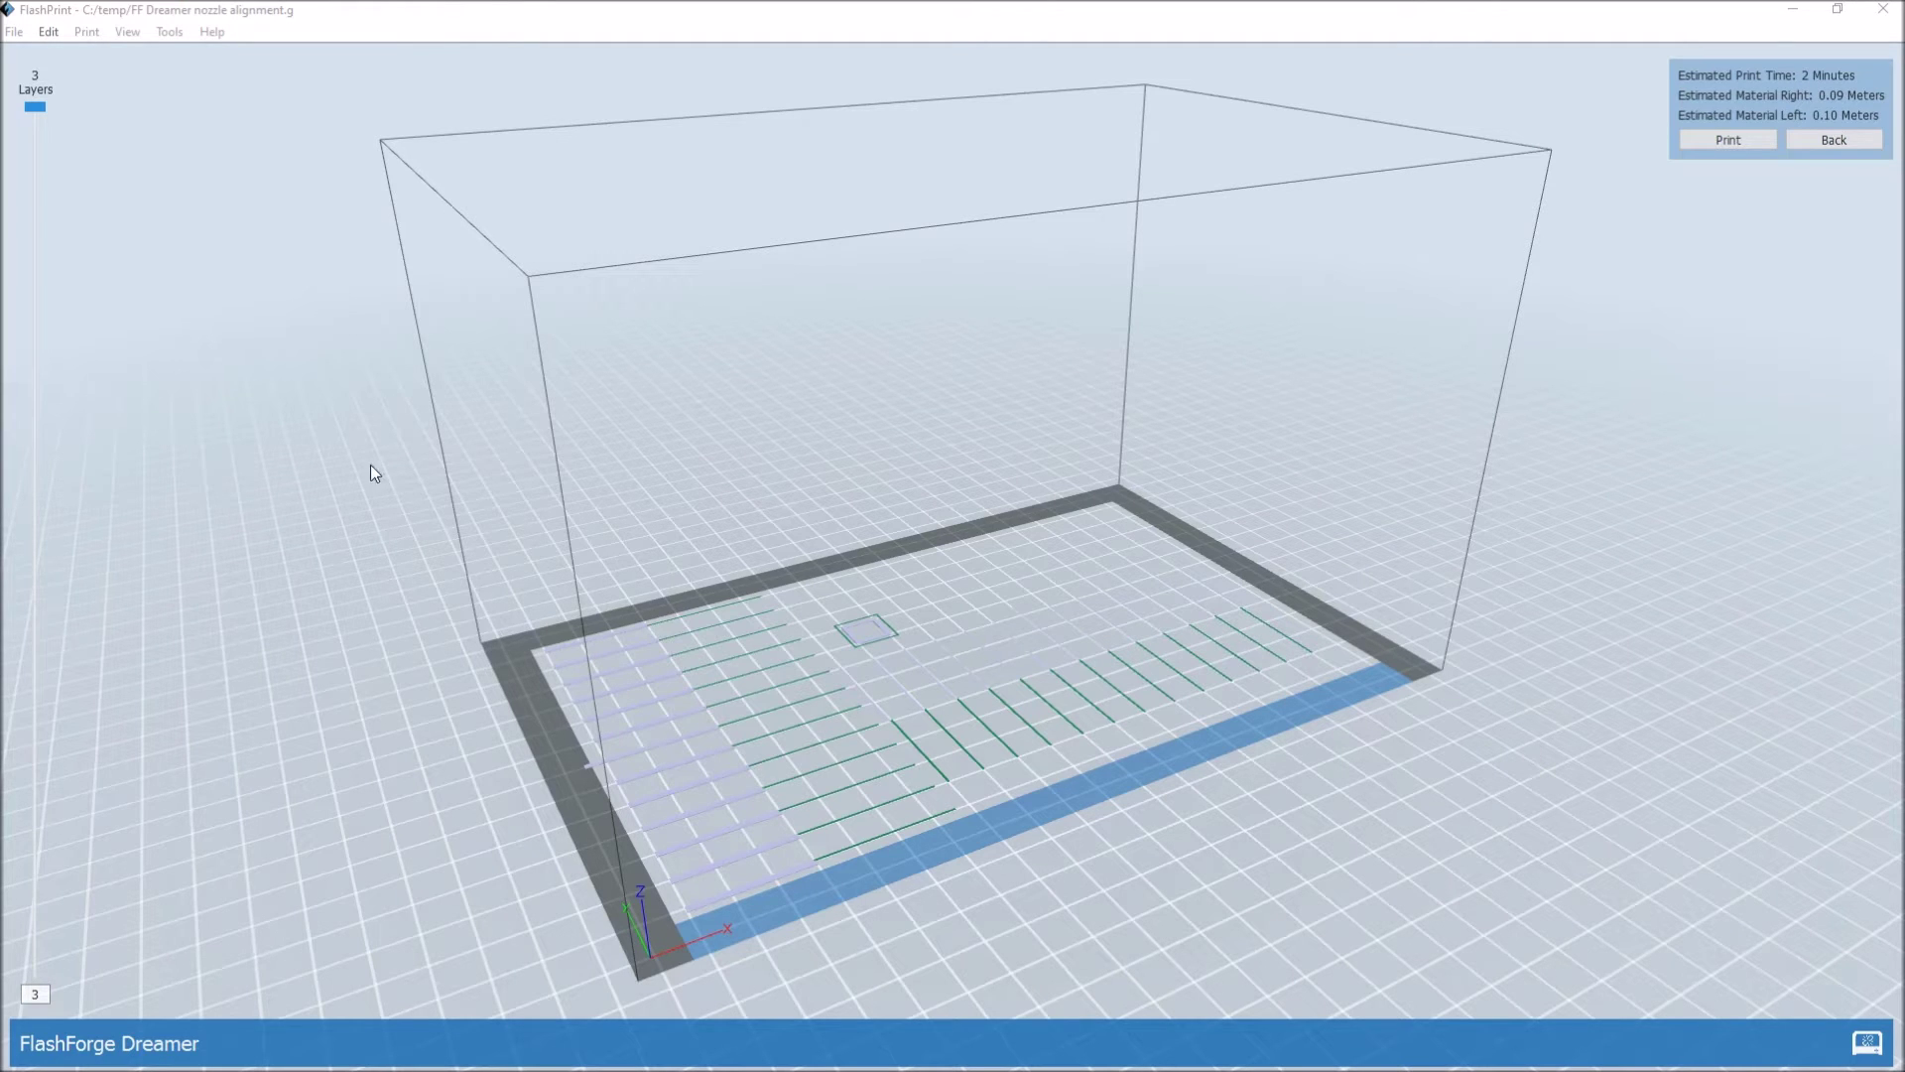
Connect to the FlashForge Dreamer over USB to show On Board Preferences with extruder distance X 34.2, Y 0.0.
click(169, 33)
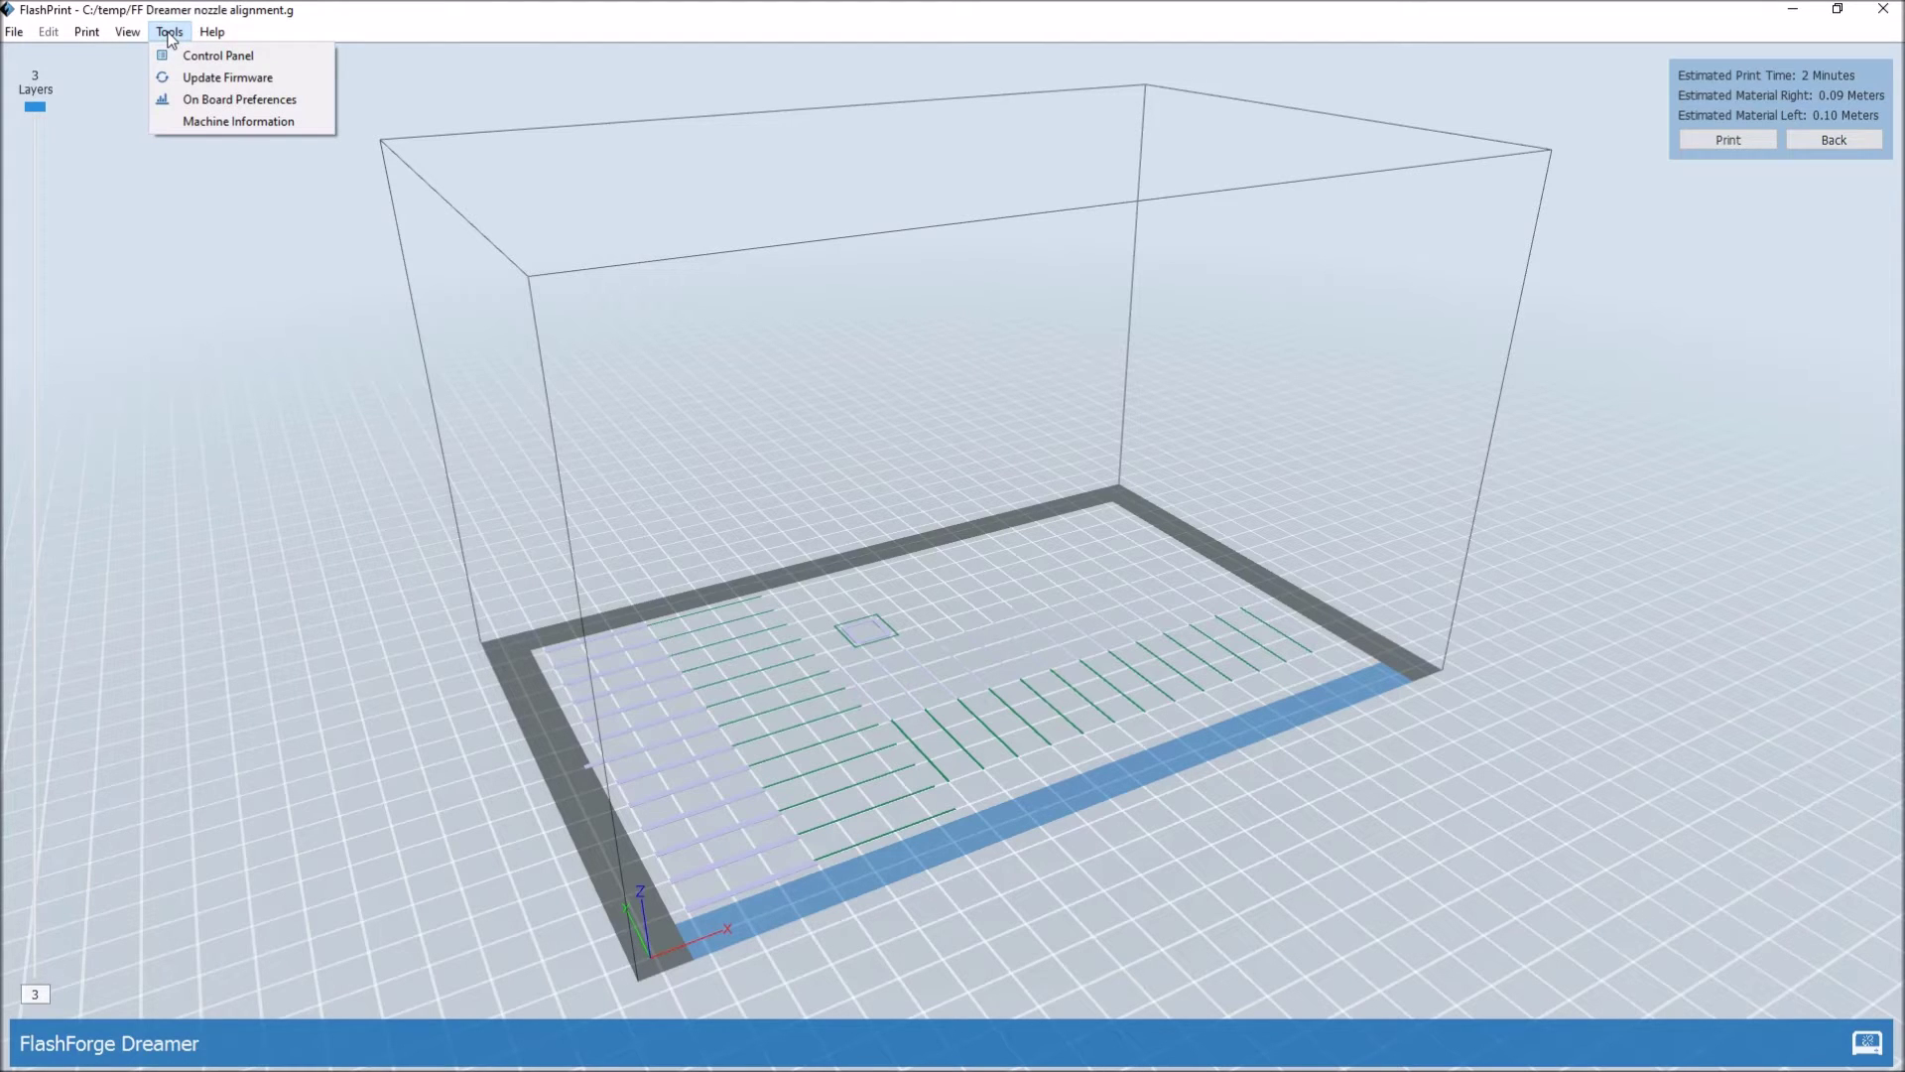
click(208, 100)
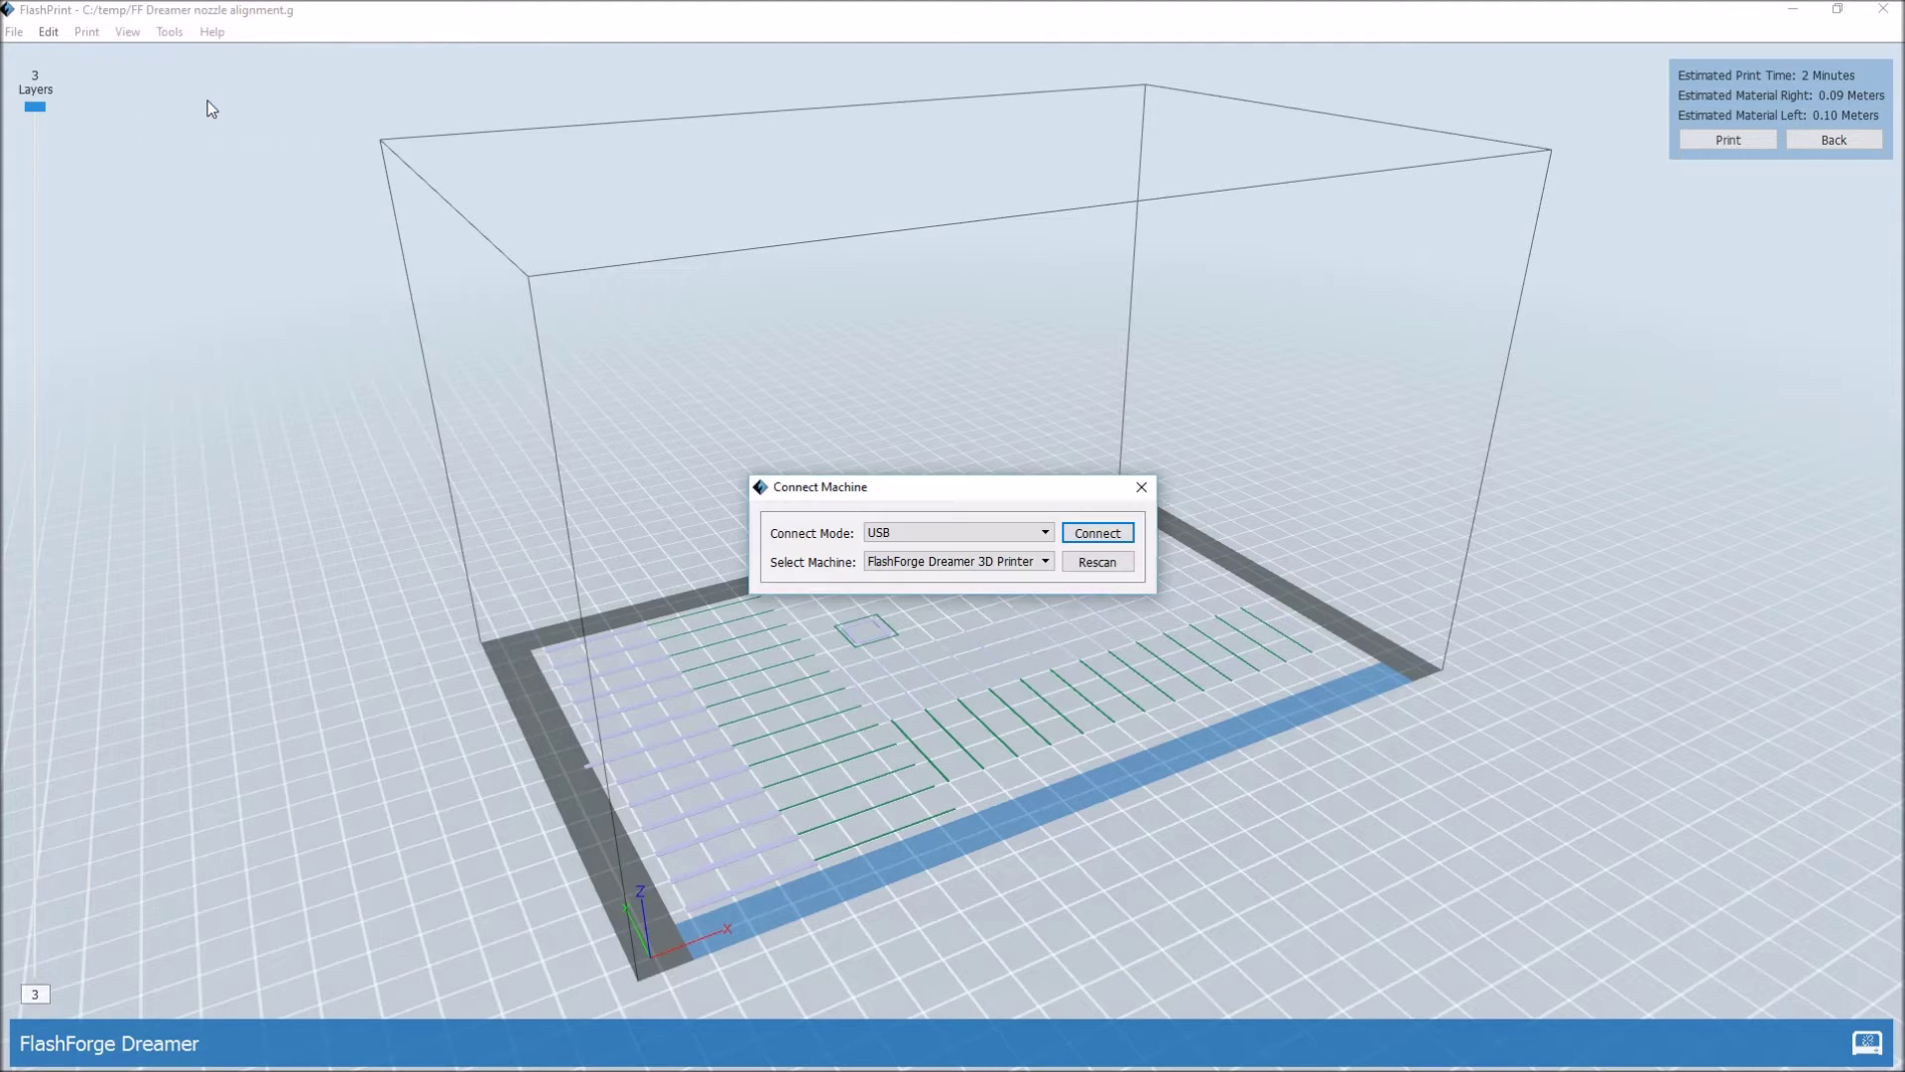
click(1100, 535)
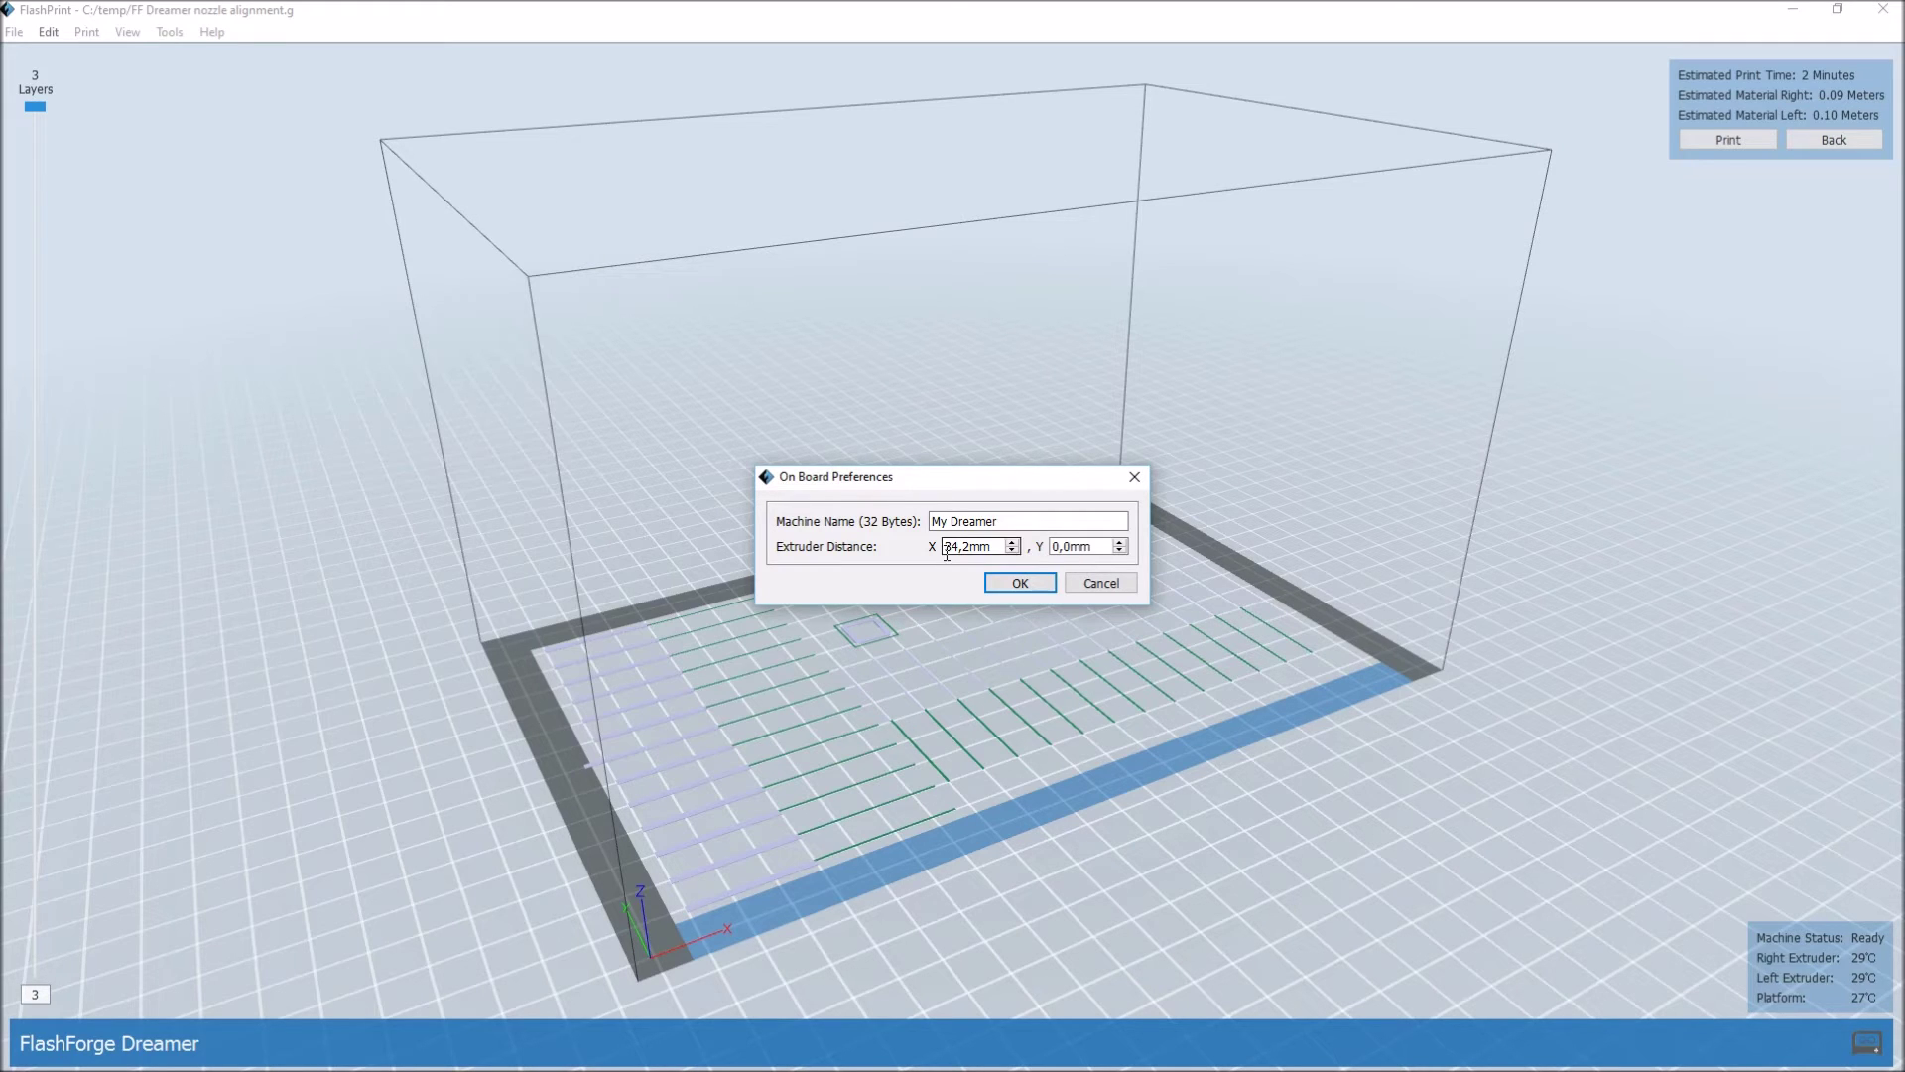
Change the Extruder Distance fields to X 34,4 mm and Y 0,4 mm.
drag(943, 552, 966, 554)
key(BackSpace)
text(4)
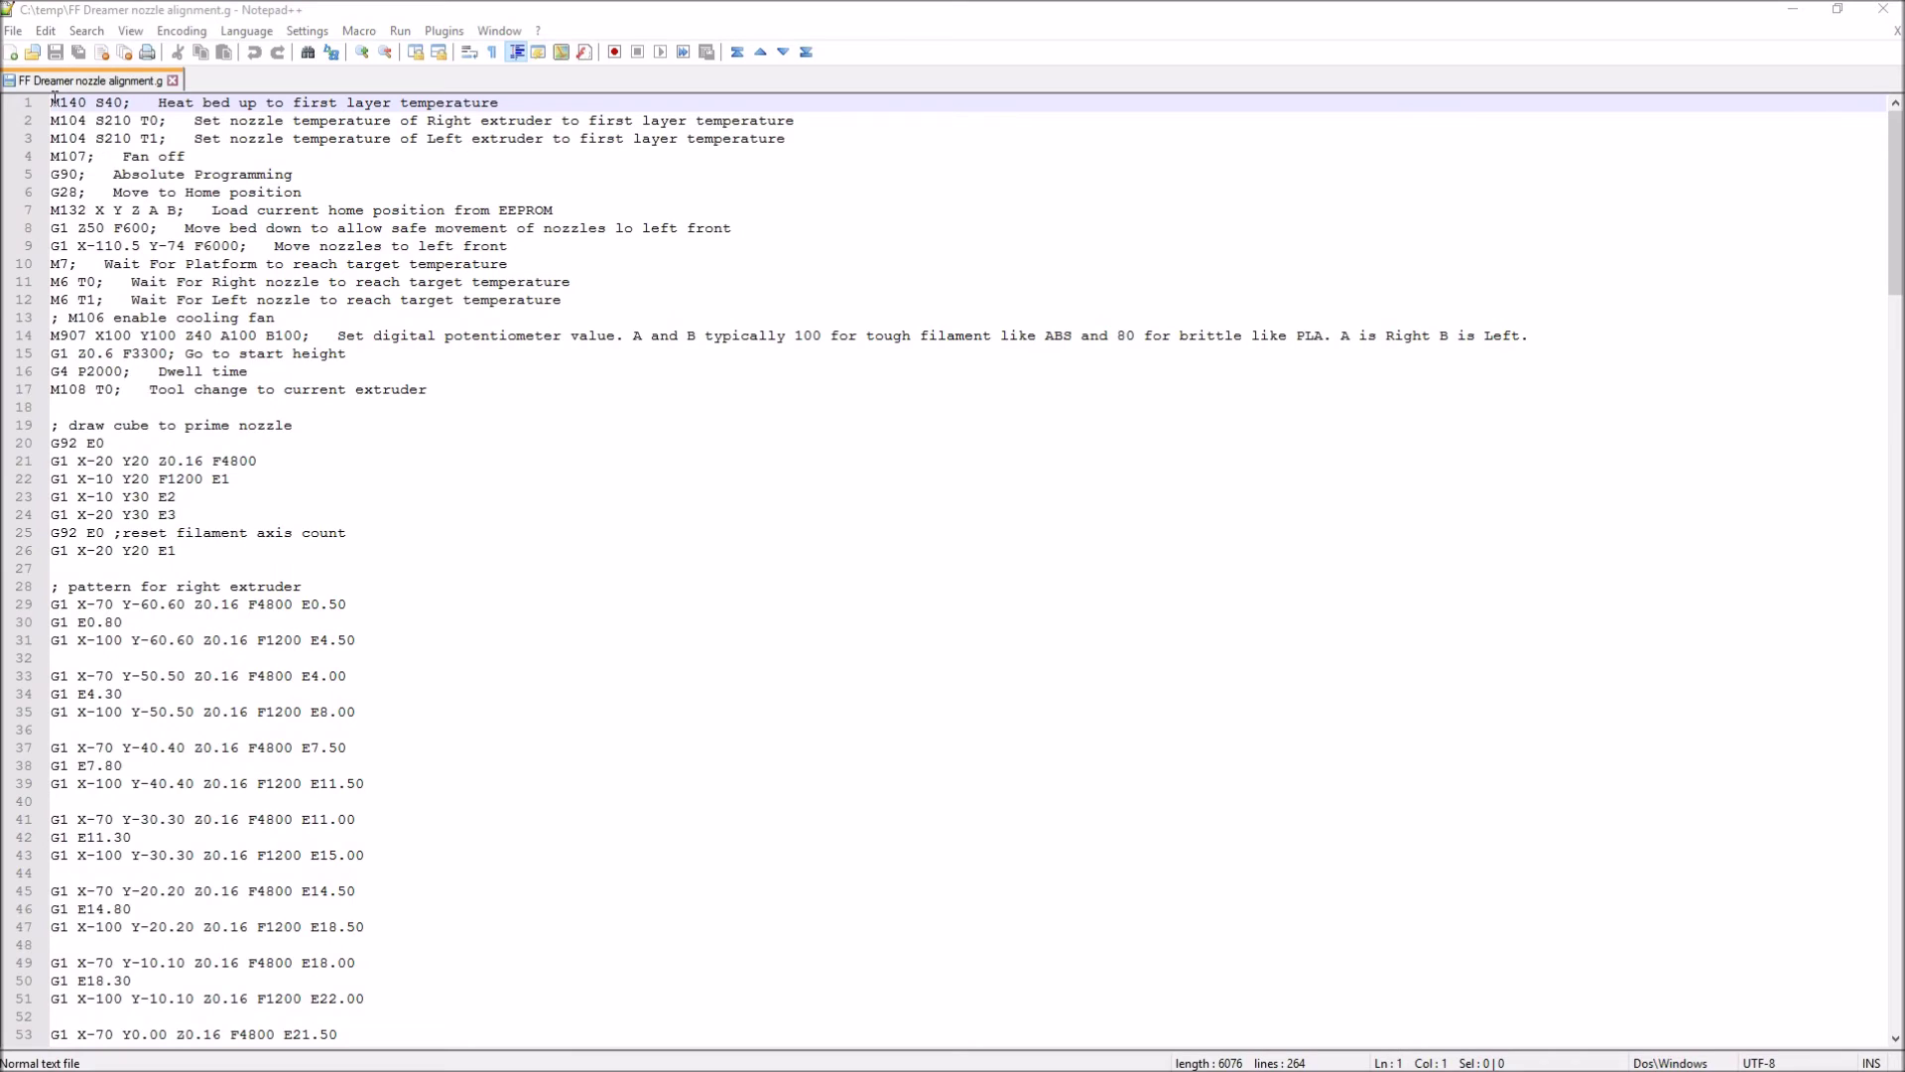
drag(54, 100, 416, 409)
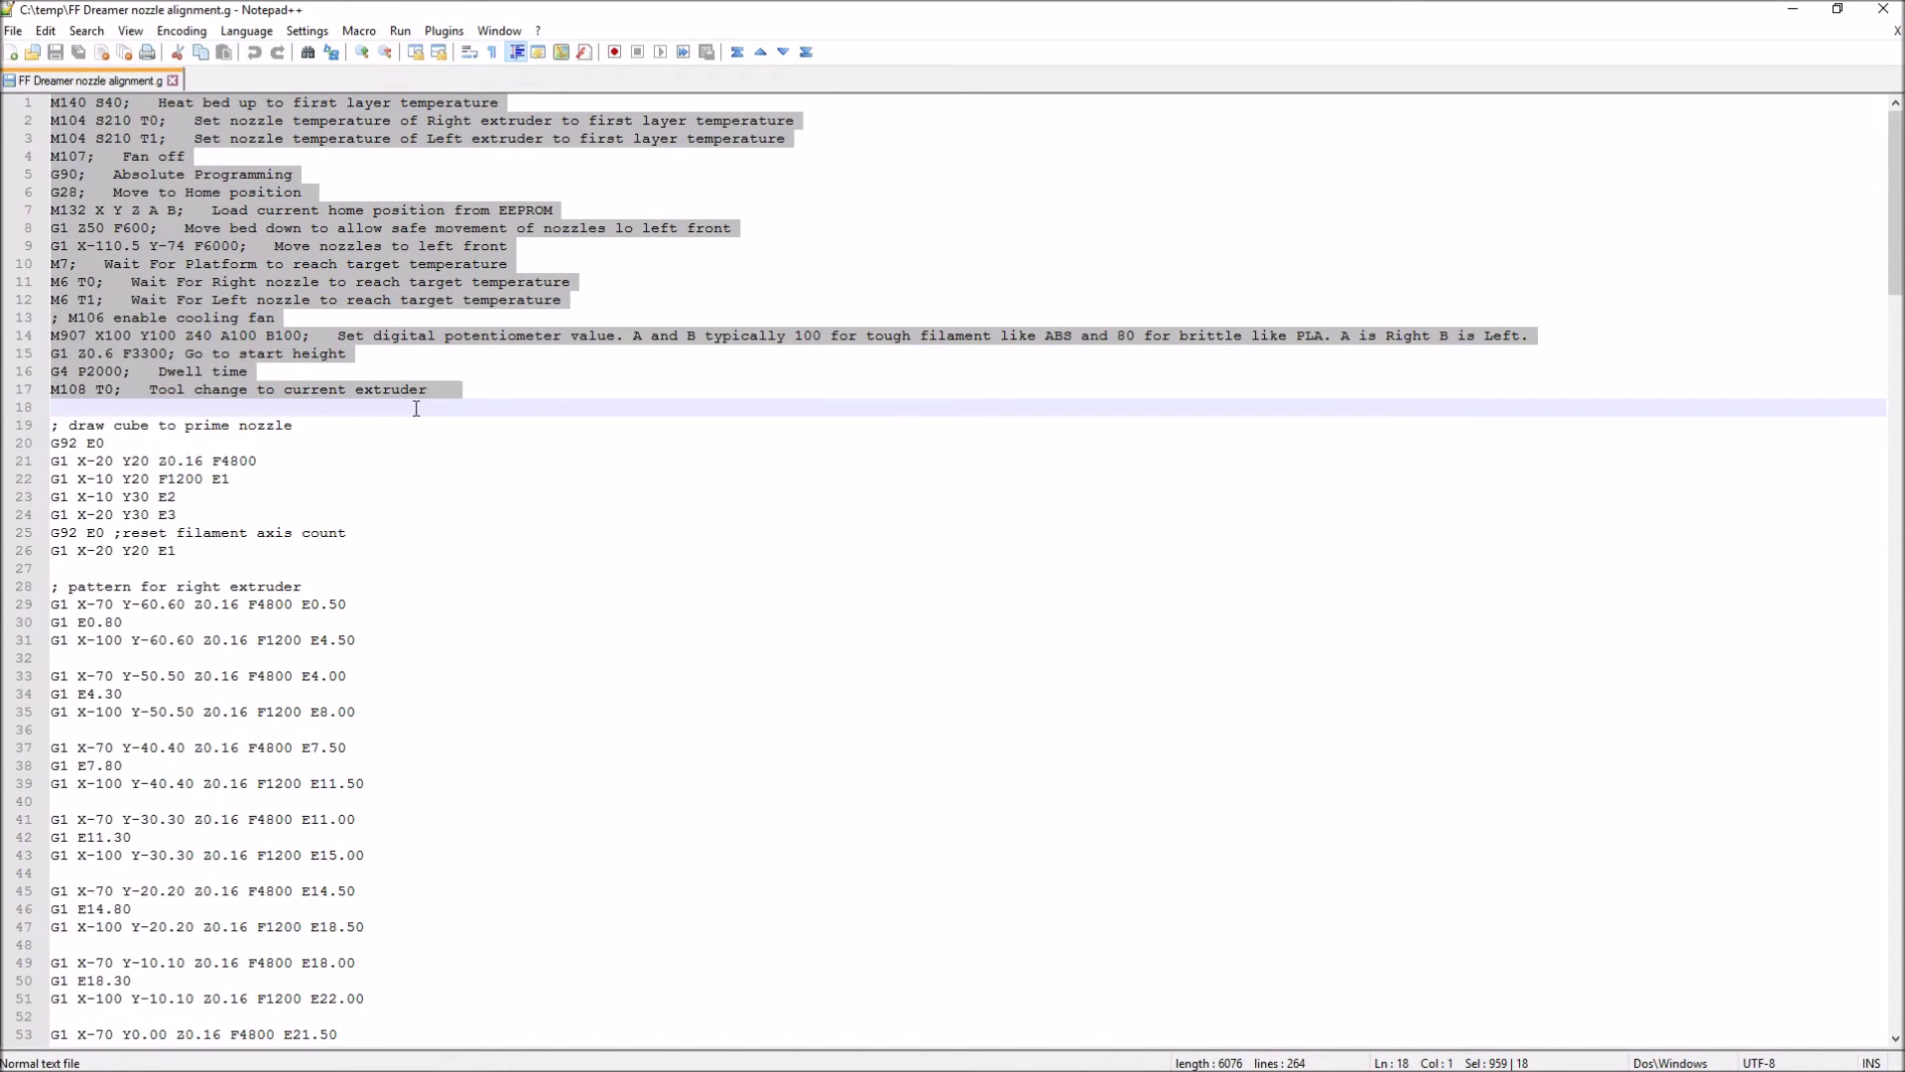
click(25, 426)
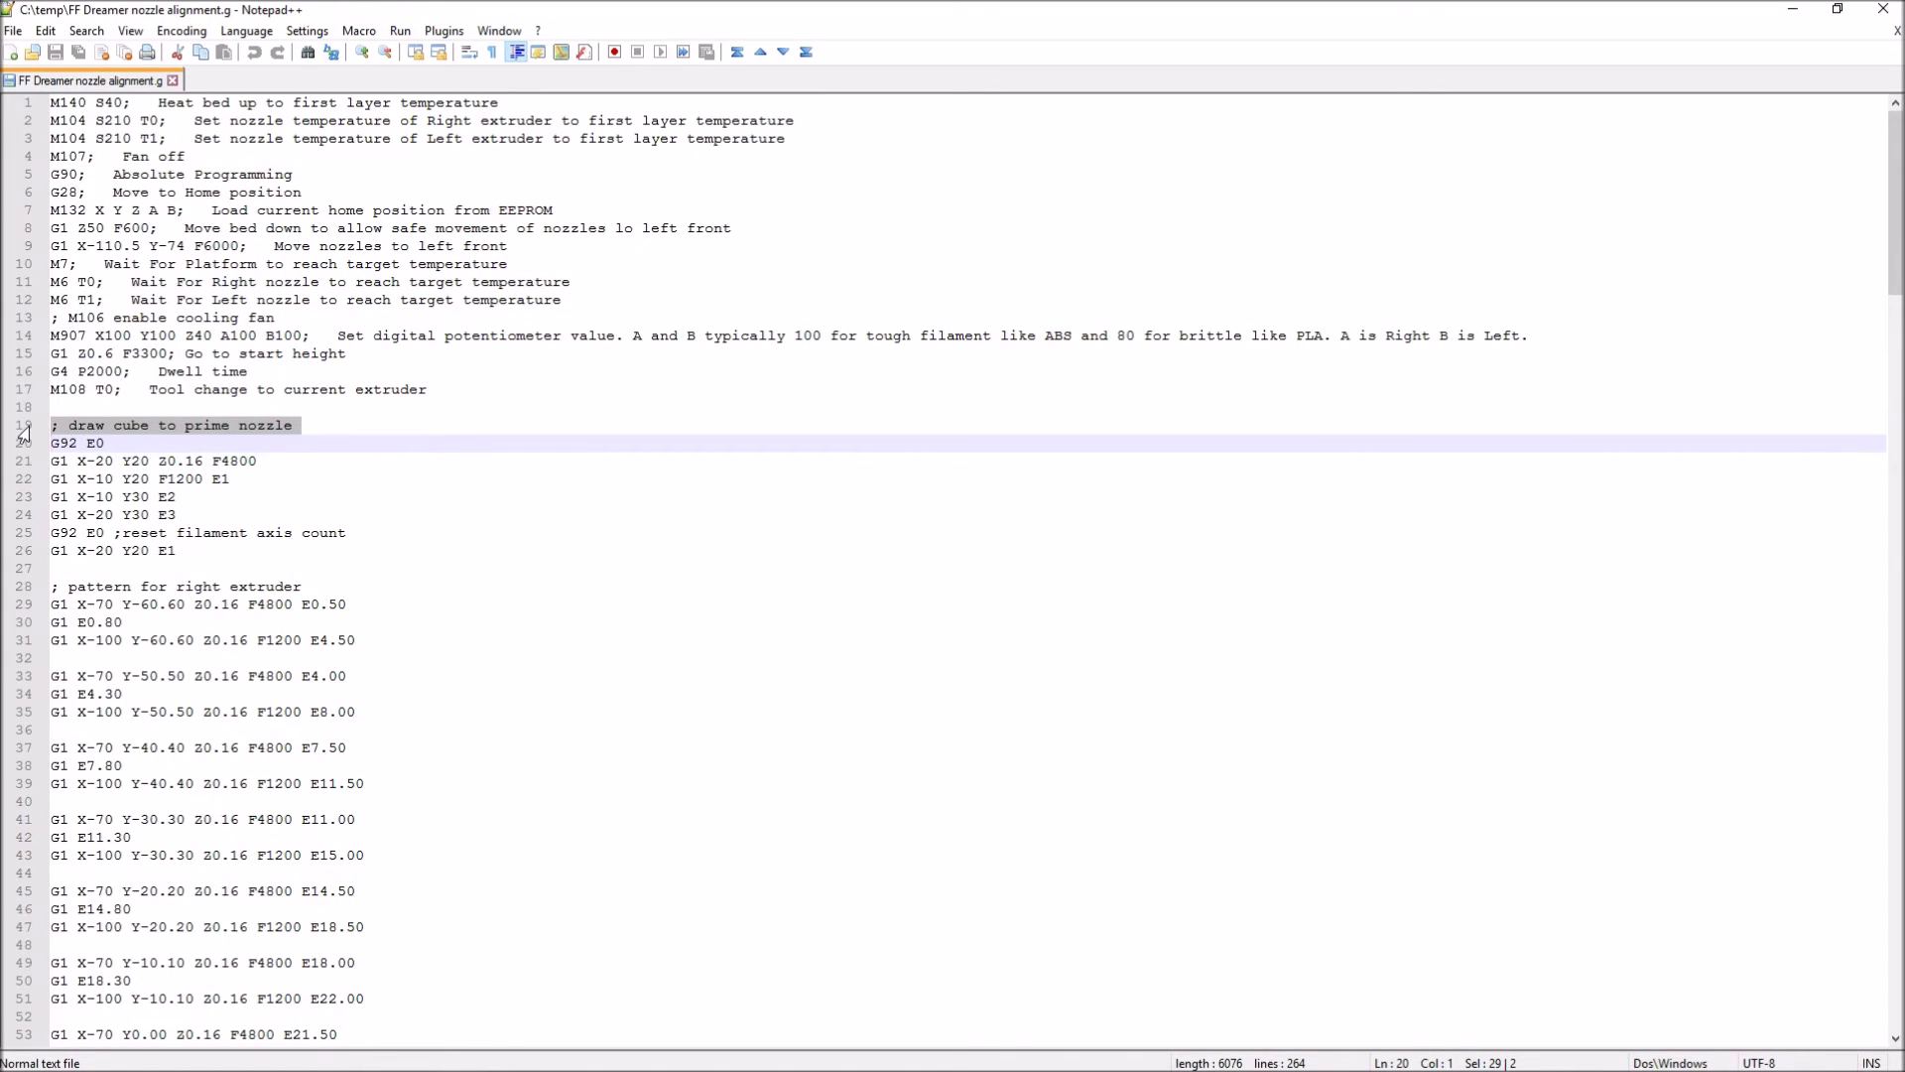
click(25, 589)
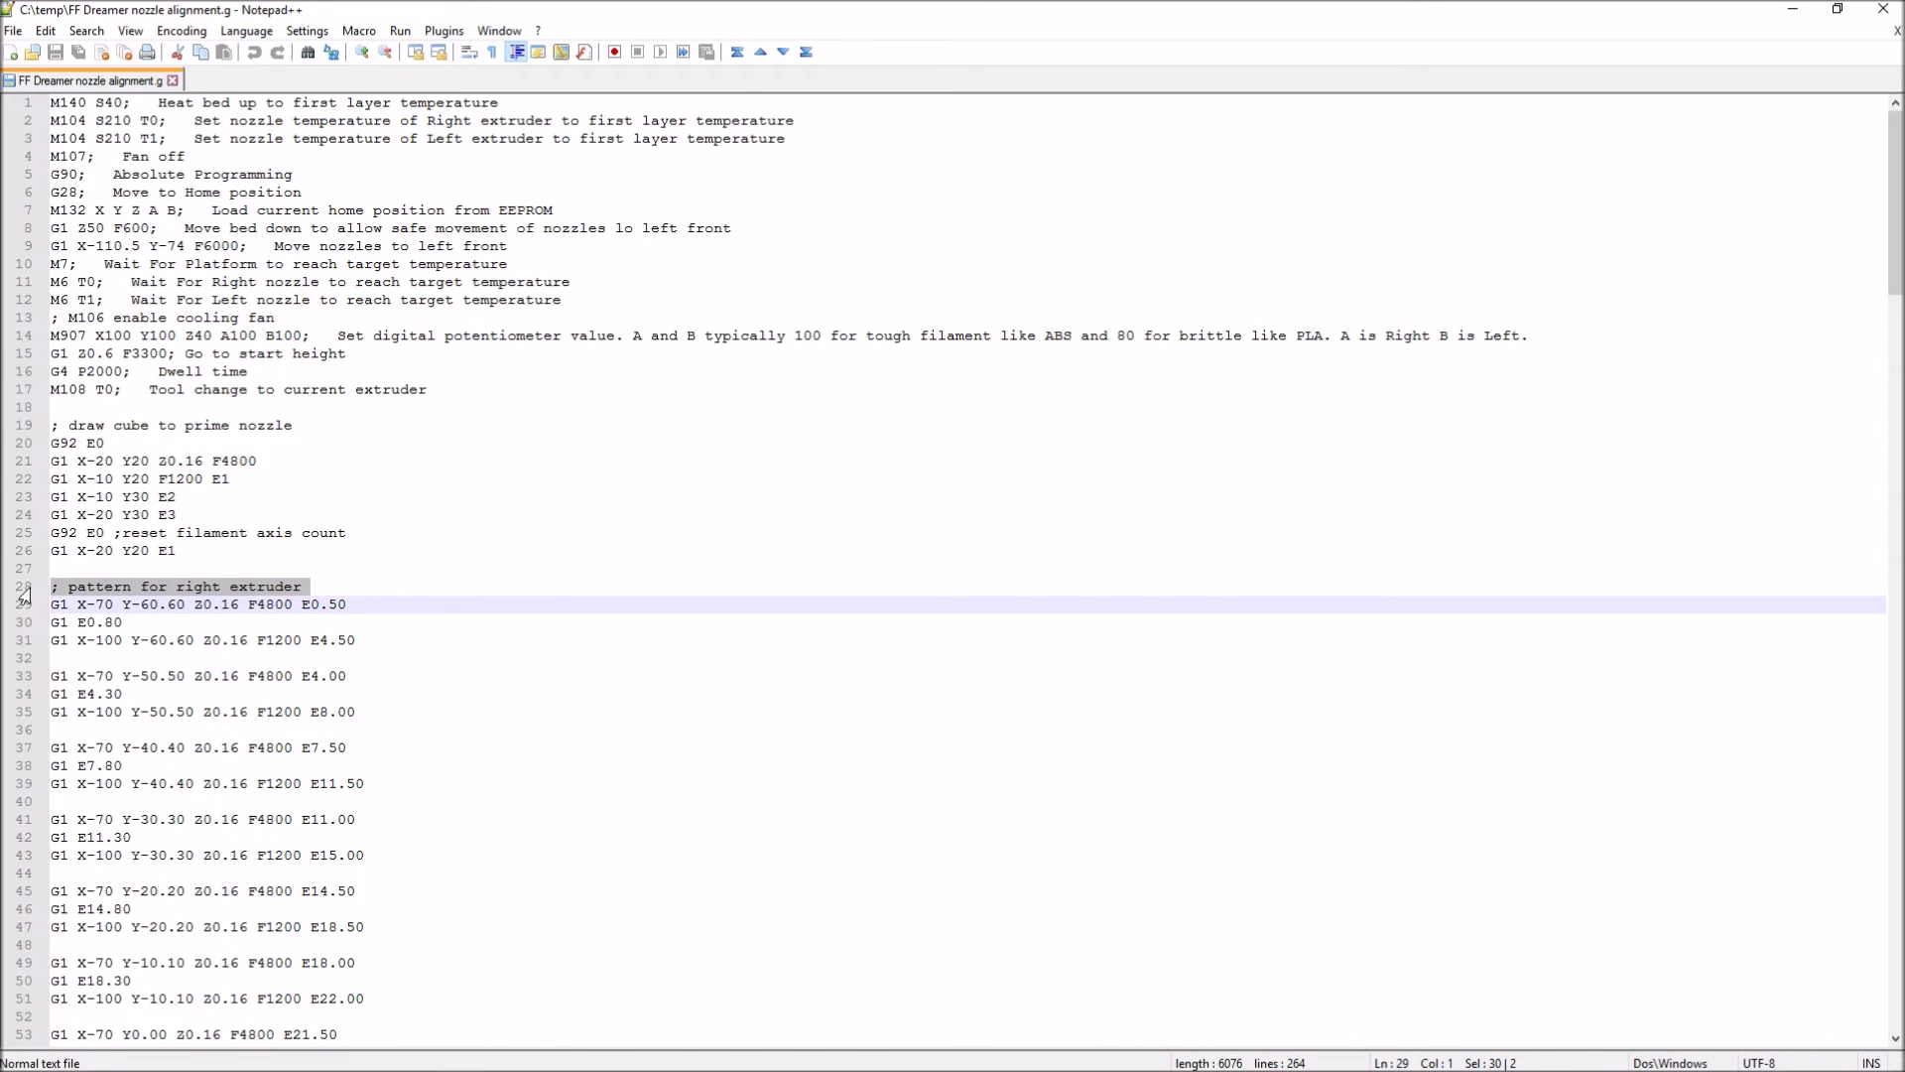
scroll(25, 594, down, 20)
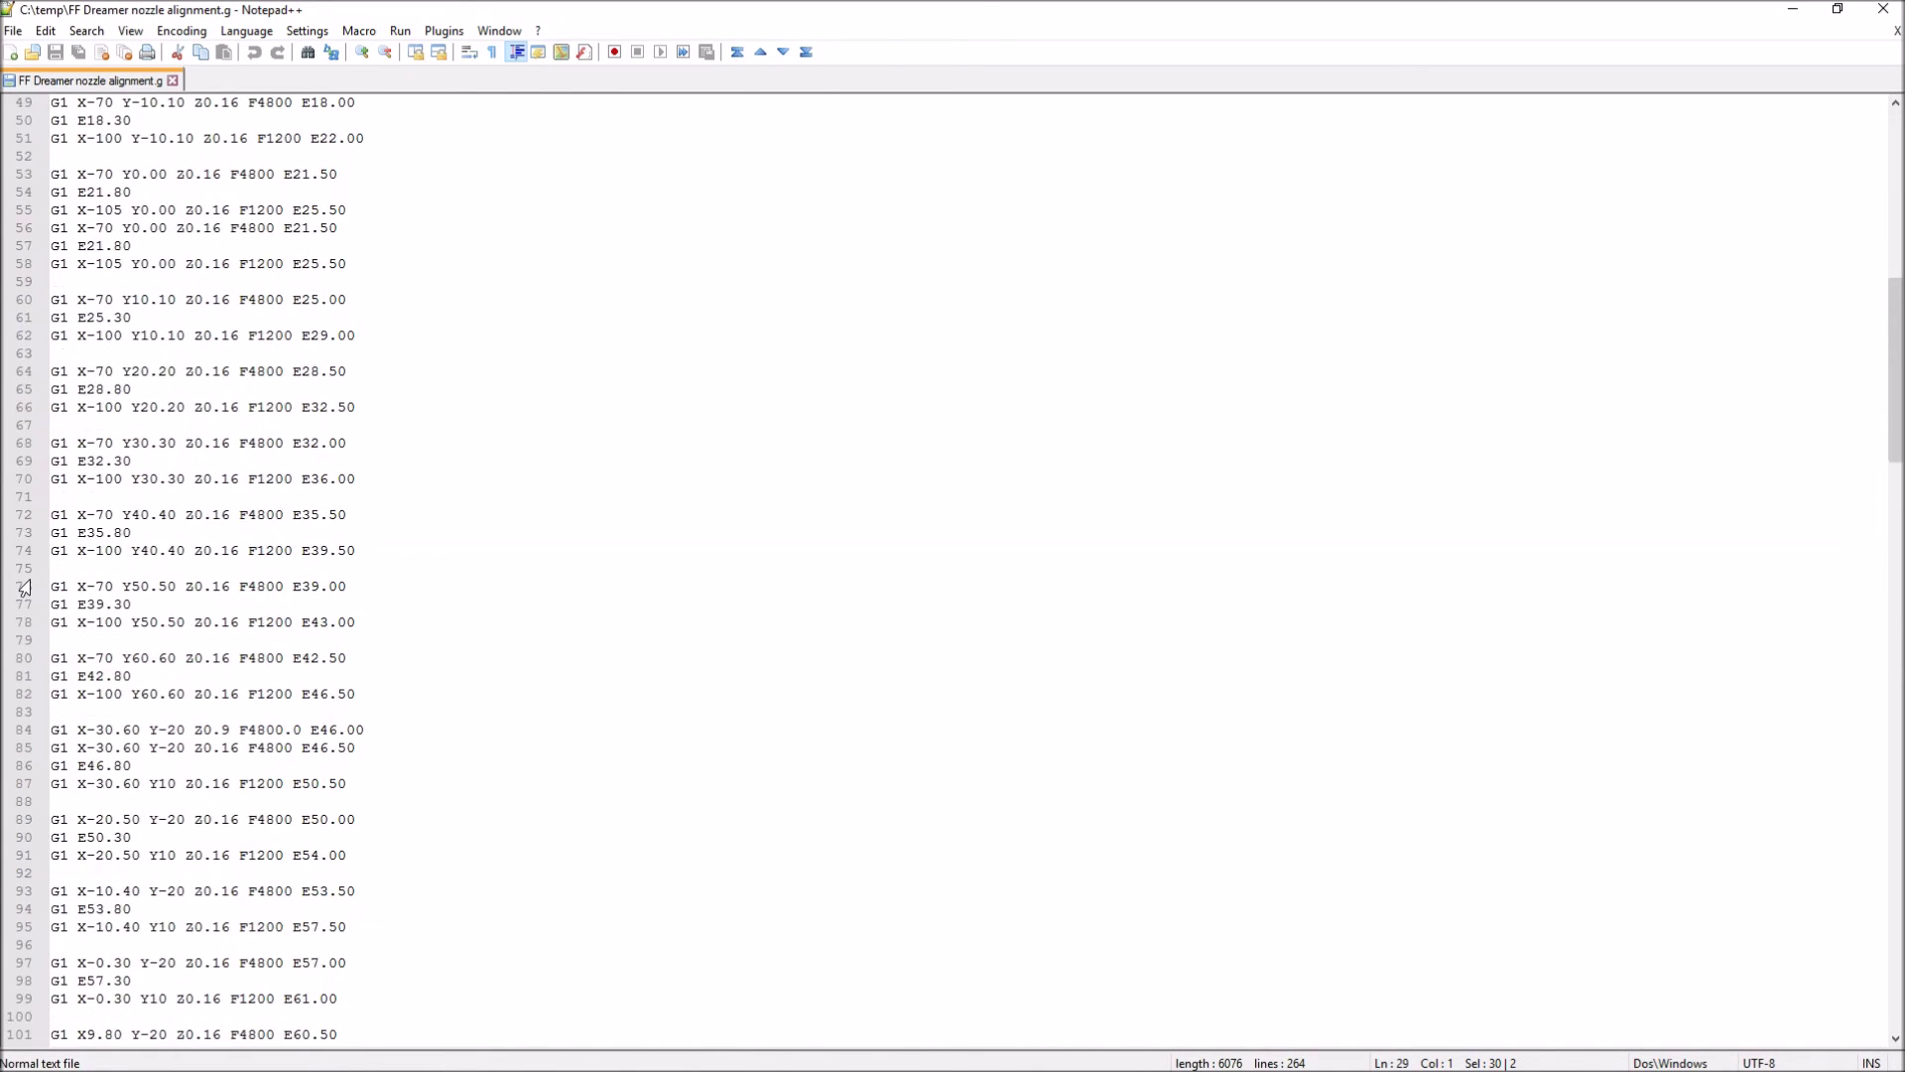
scroll(24, 586, down, 13)
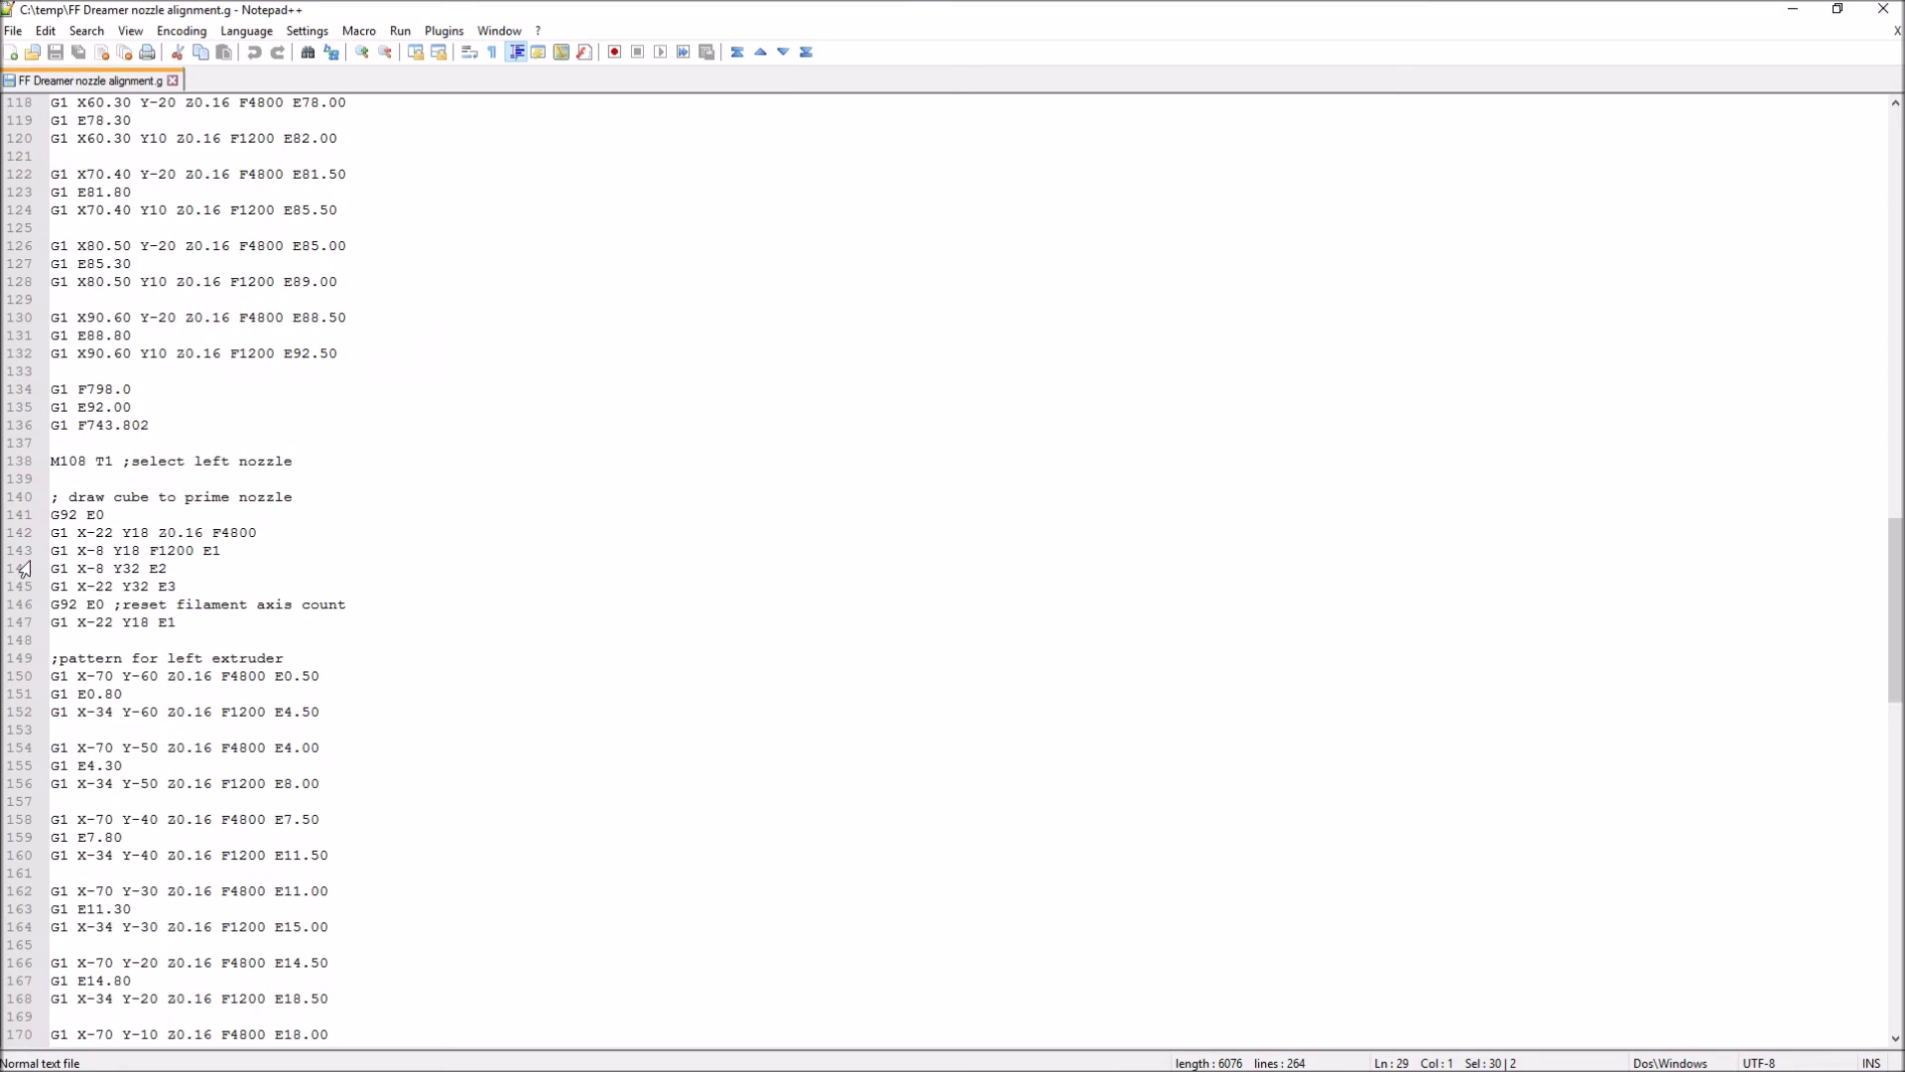
click(14, 467)
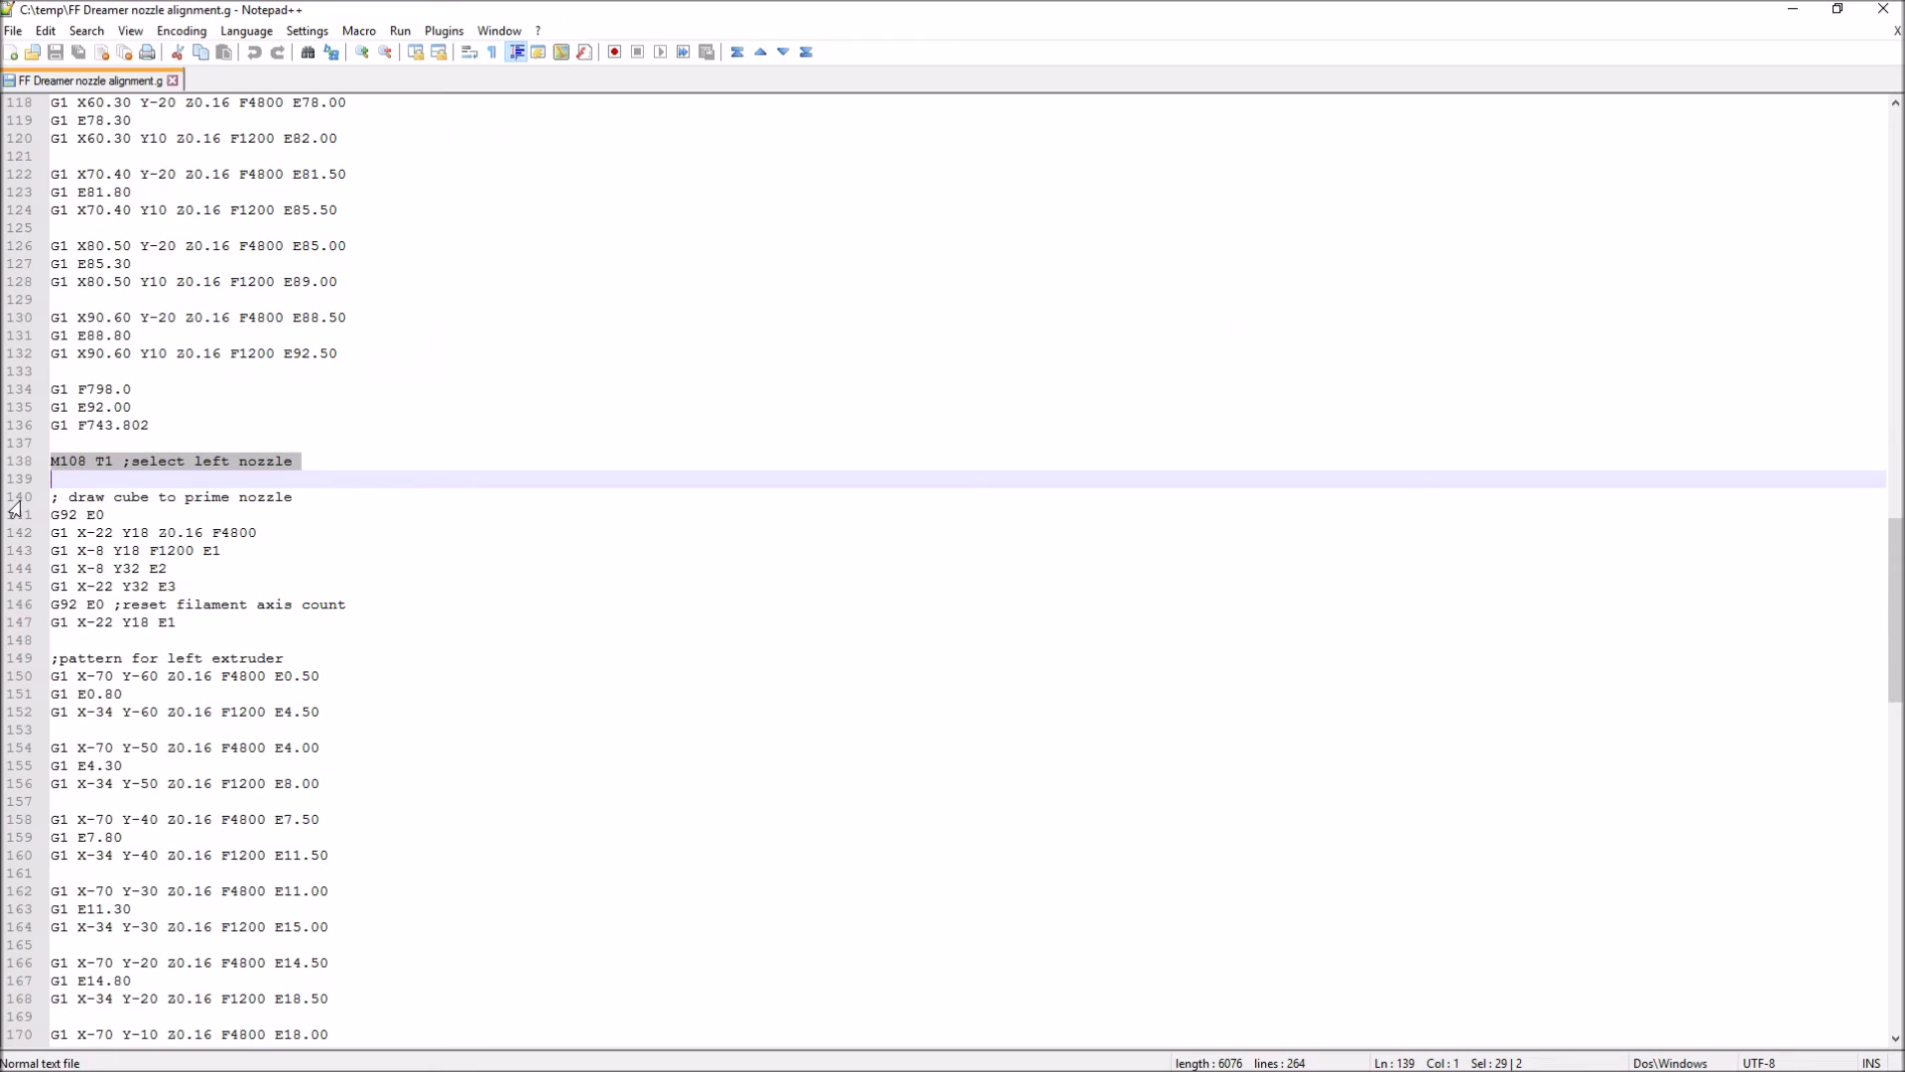
click(14, 502)
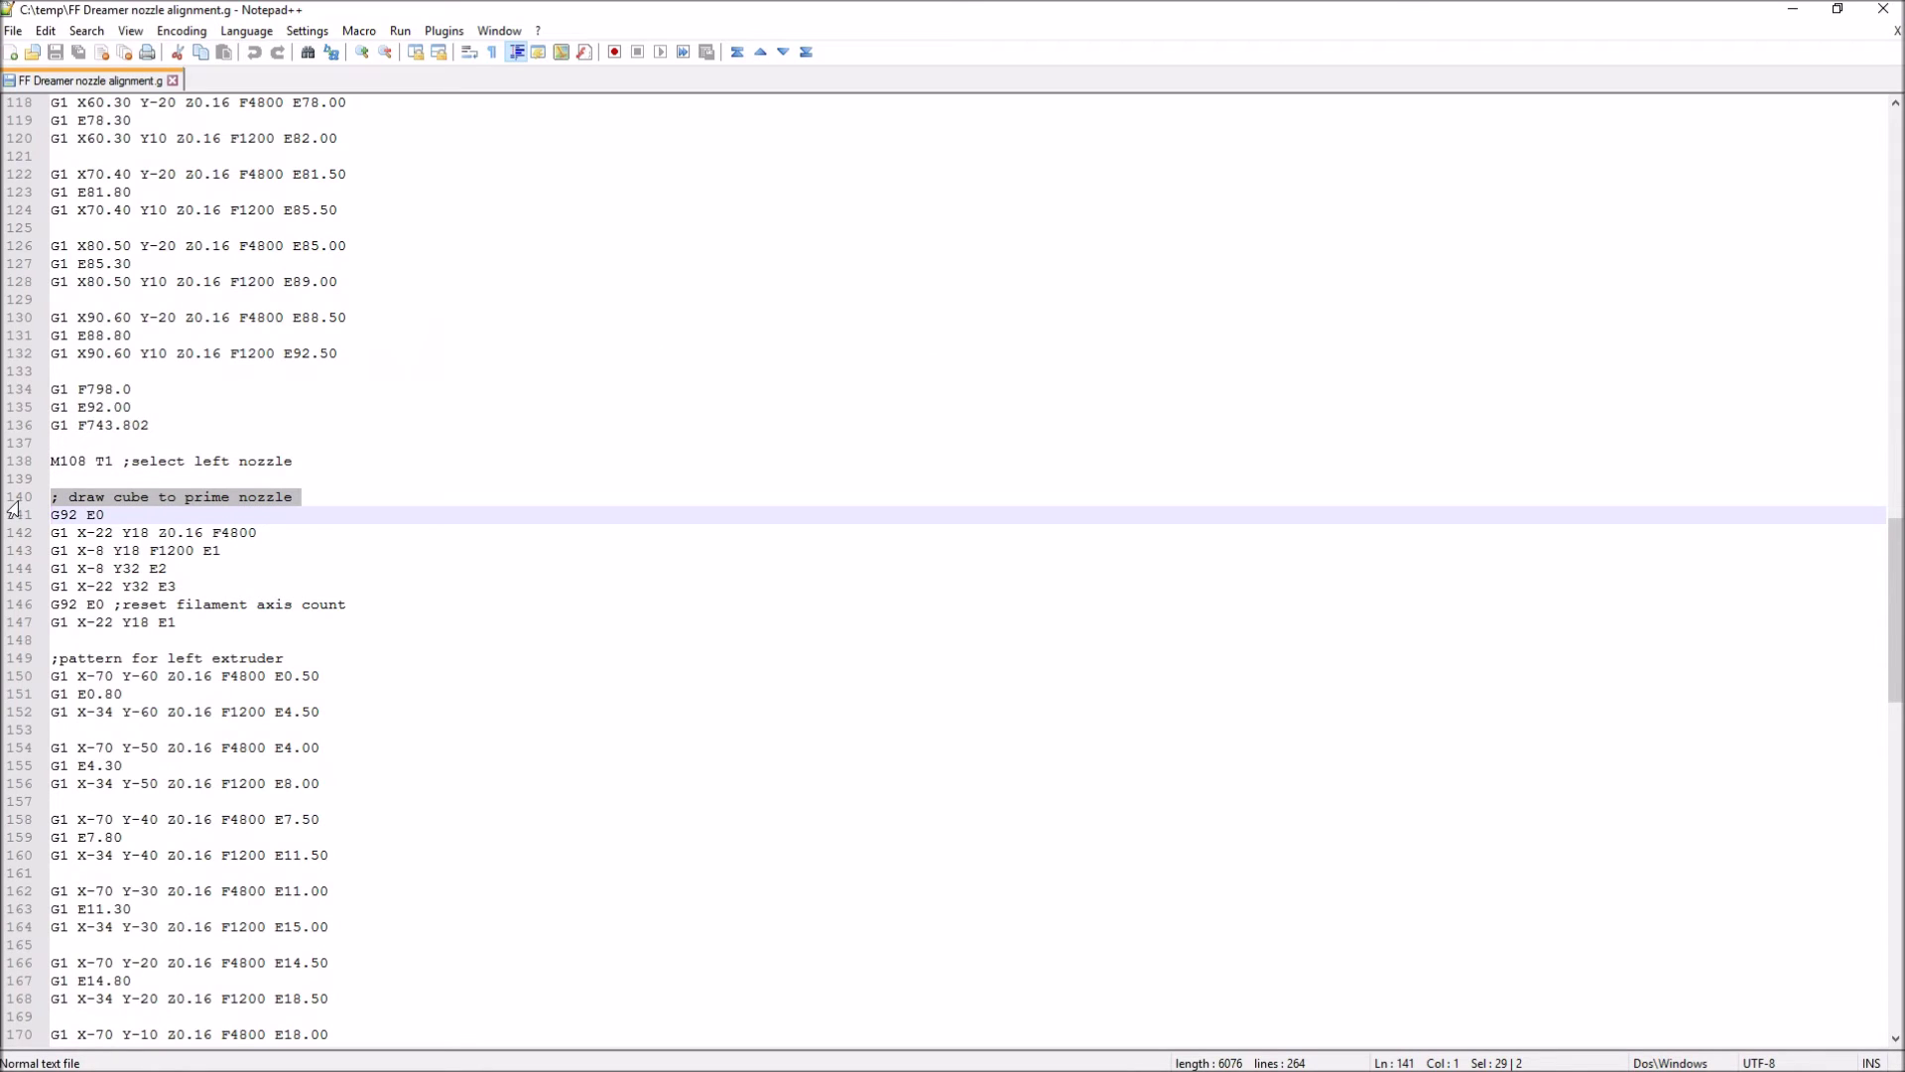
click(17, 662)
scroll(17, 663, down, 20)
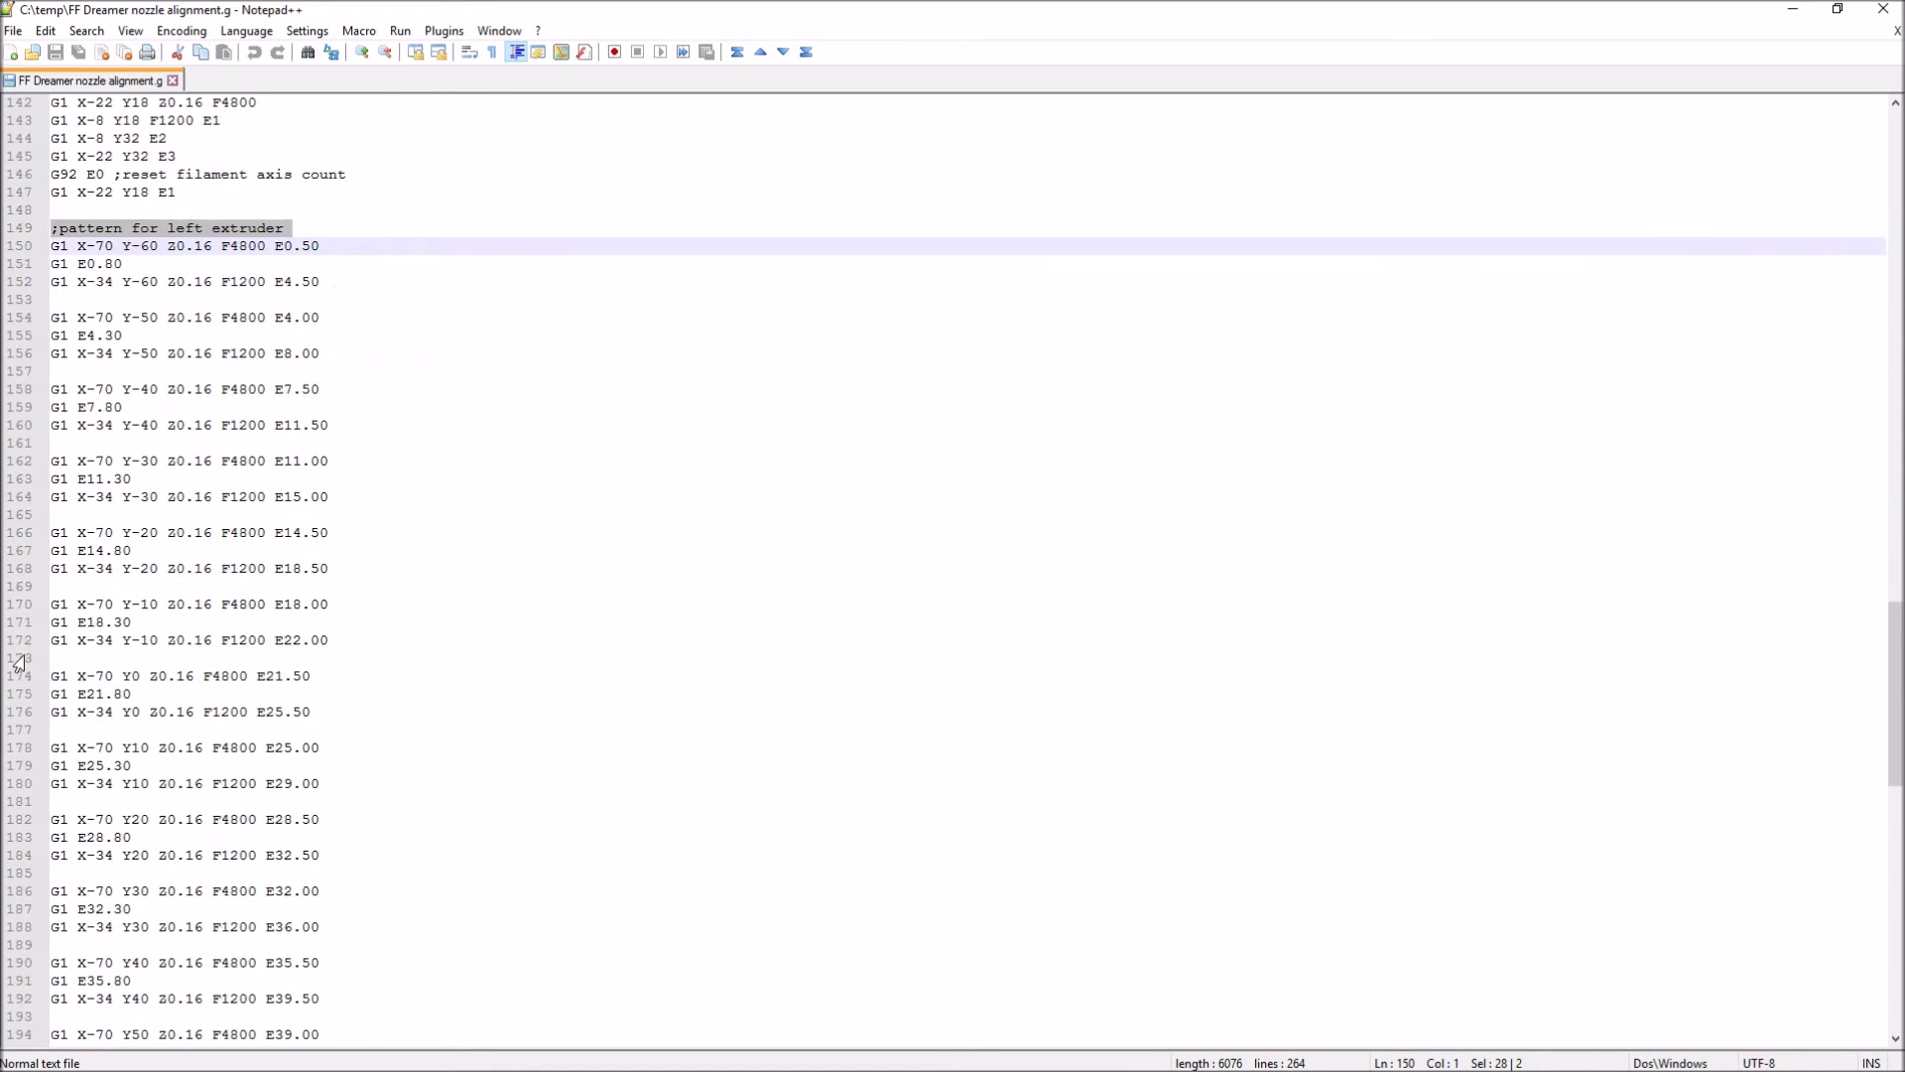
scroll(17, 662, down, 2)
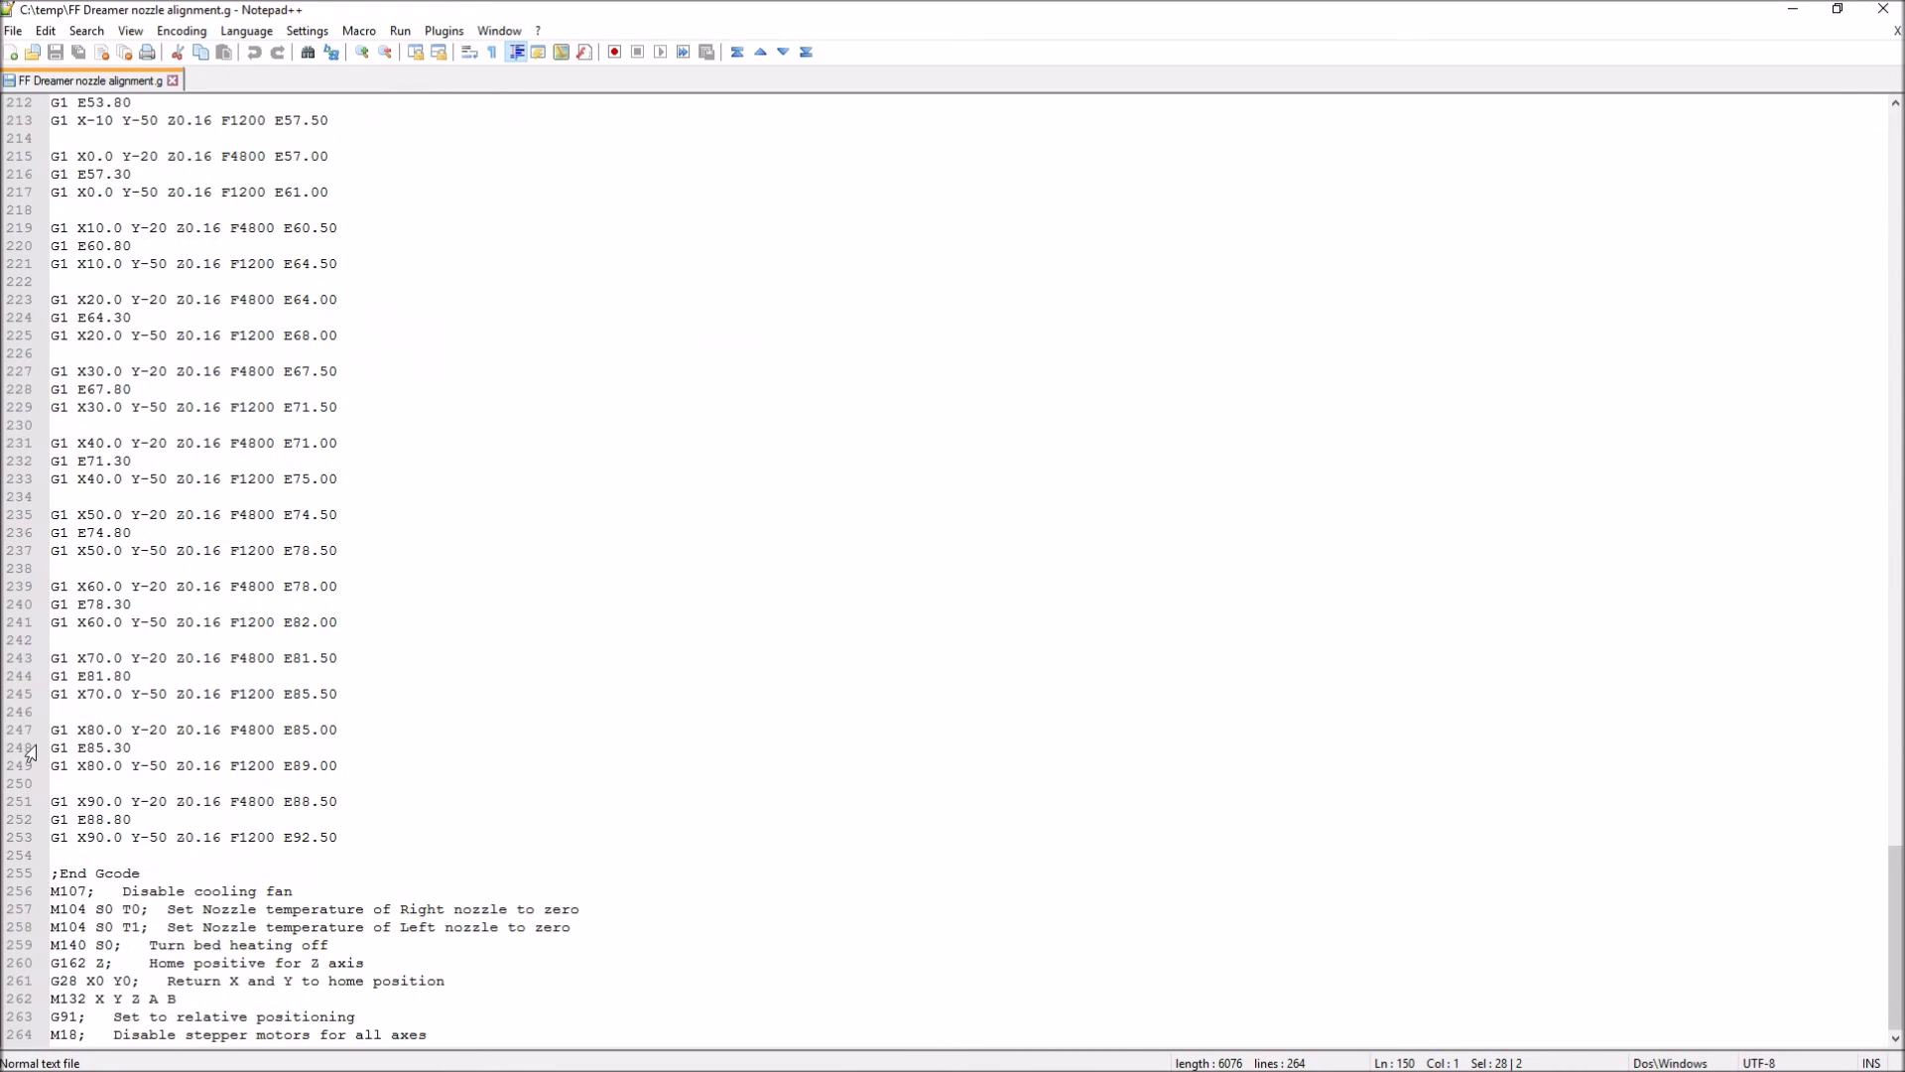
click(17, 875)
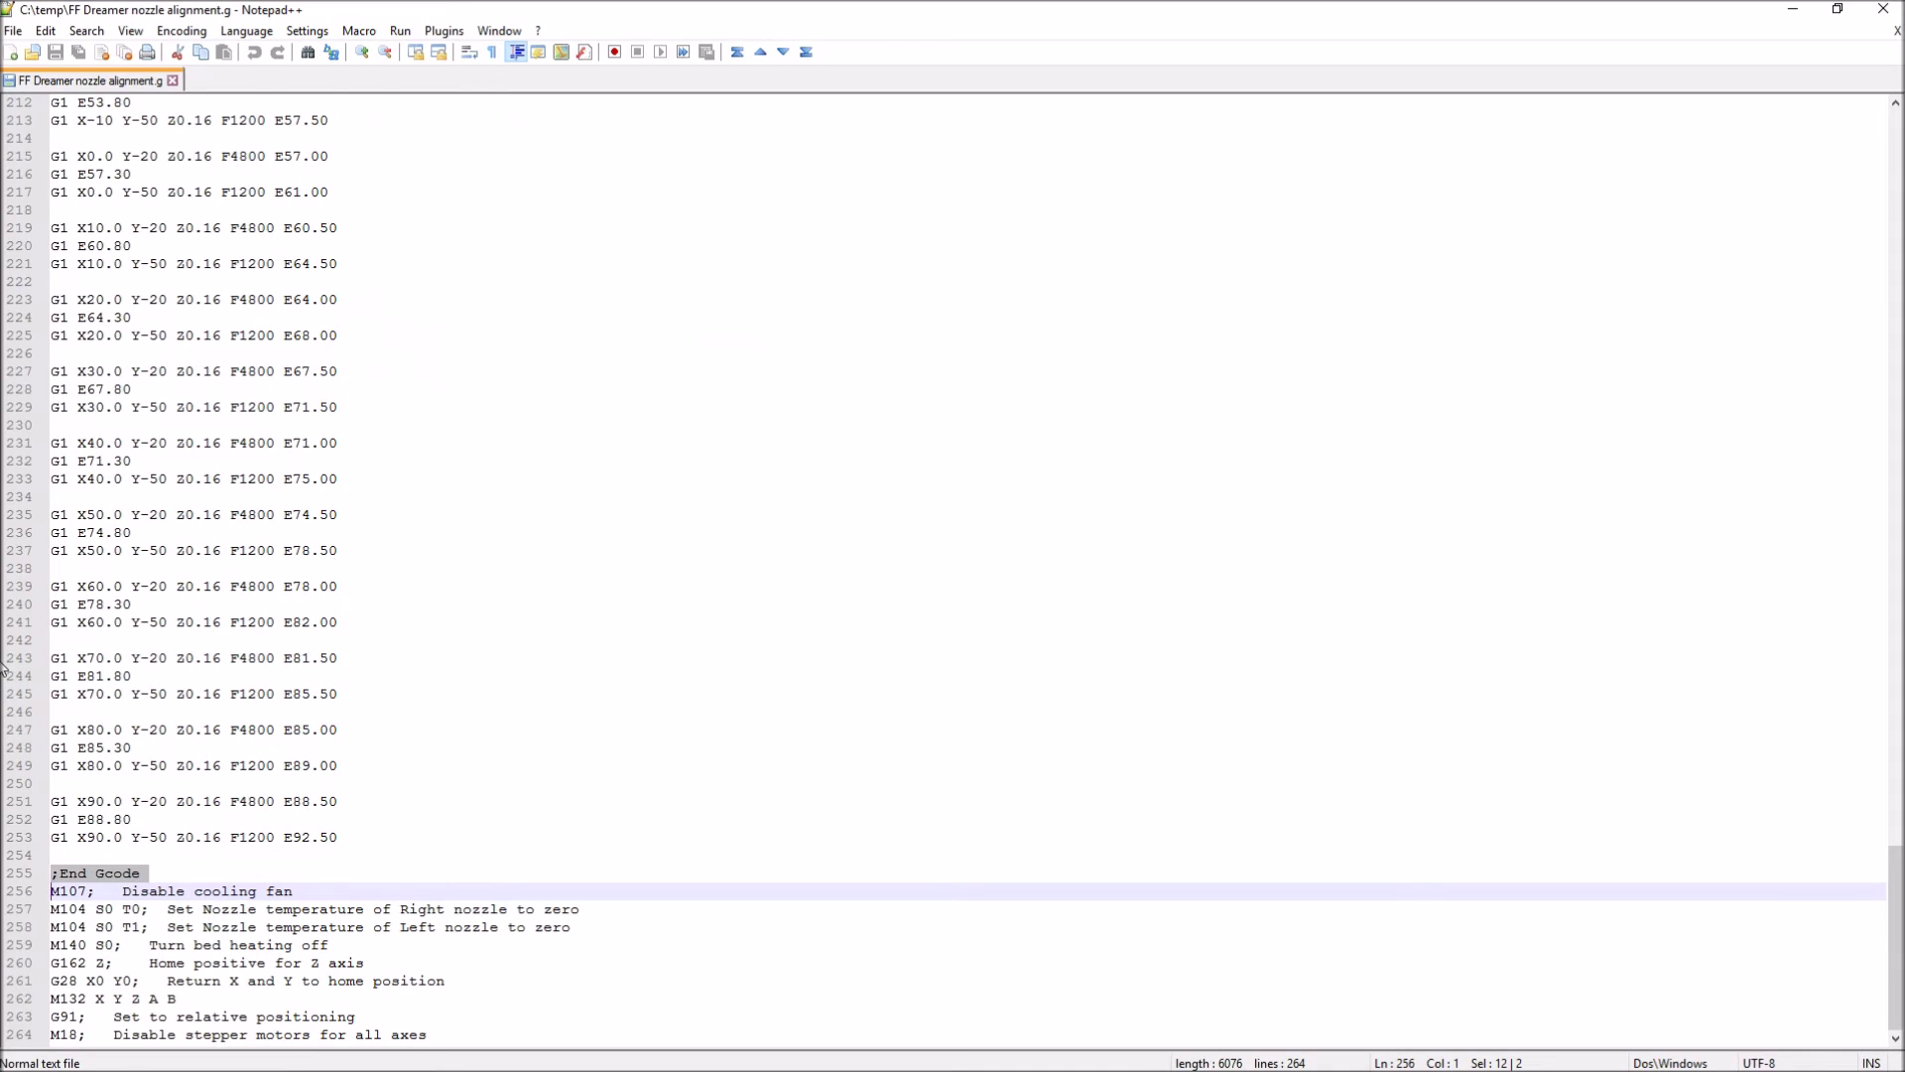
key(ctrl+Home)
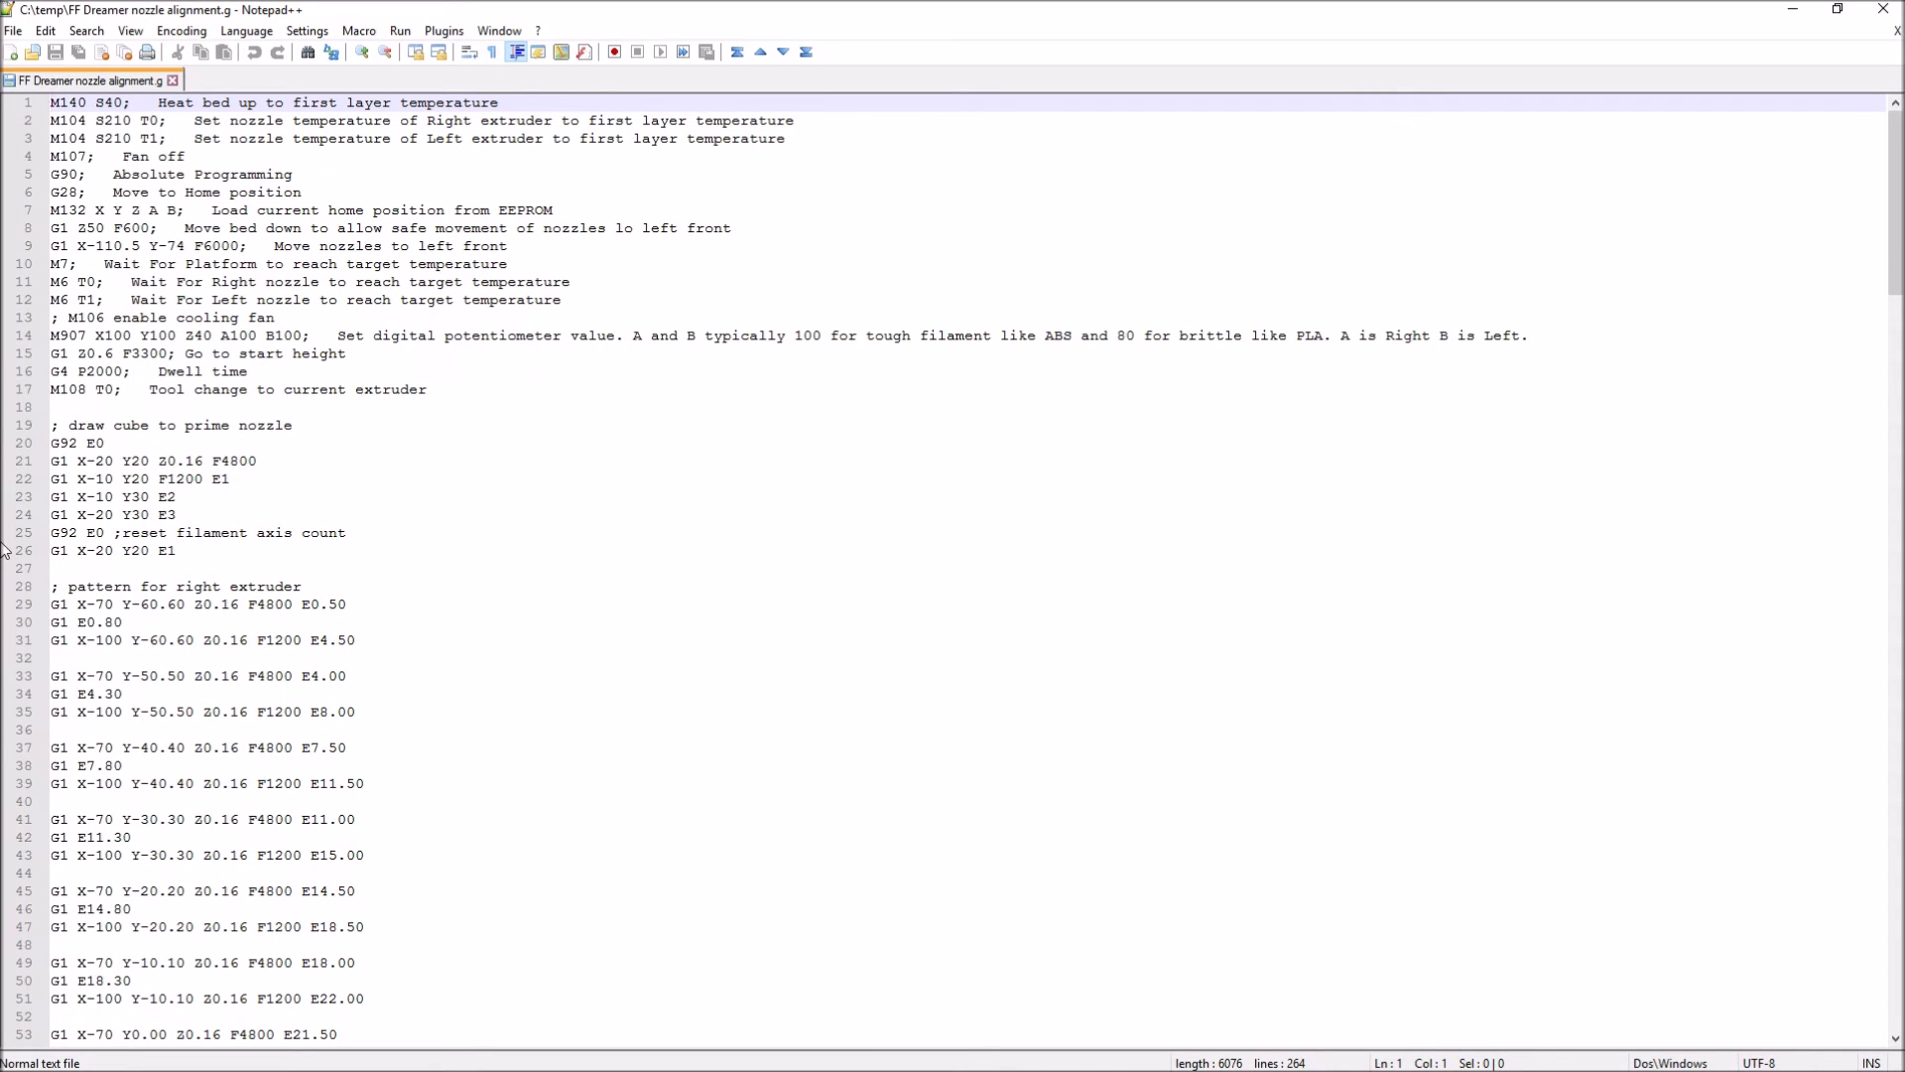
click(20, 105)
click(20, 125)
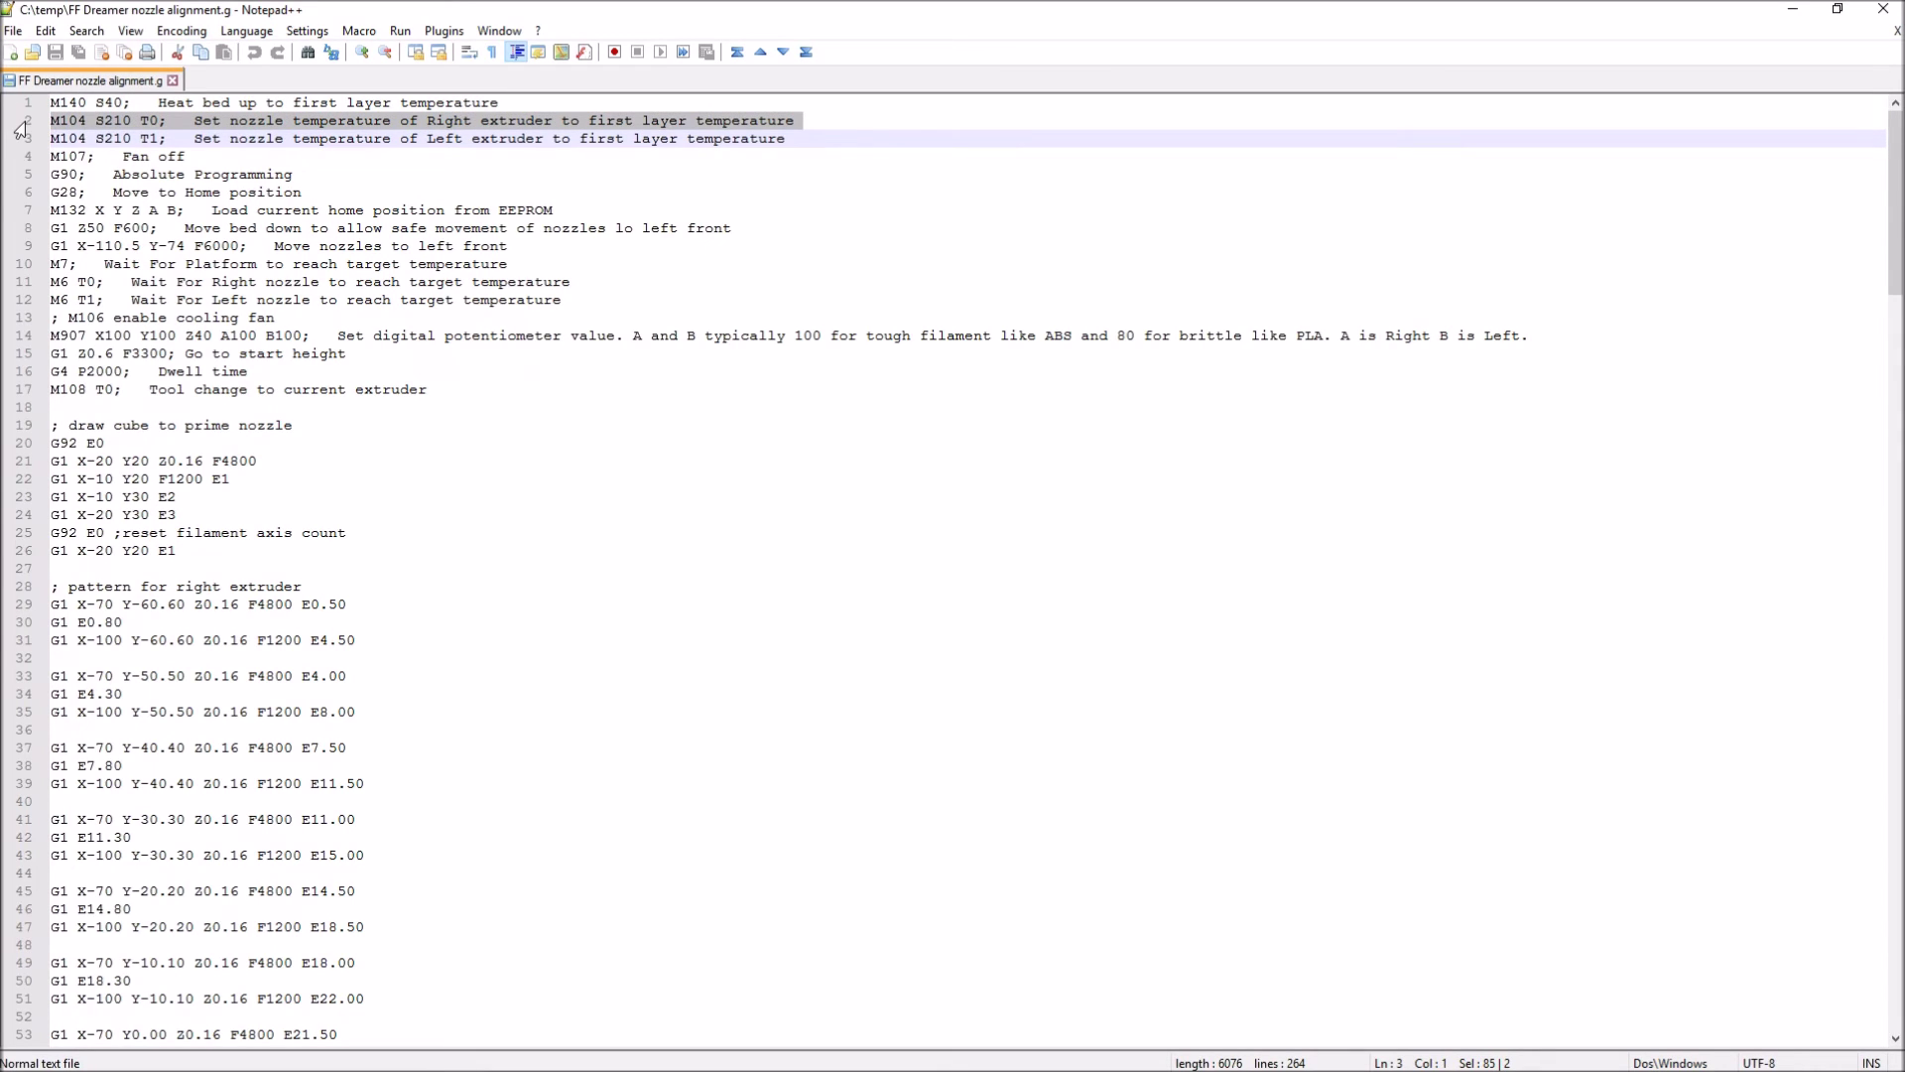
shift+click(19, 145)
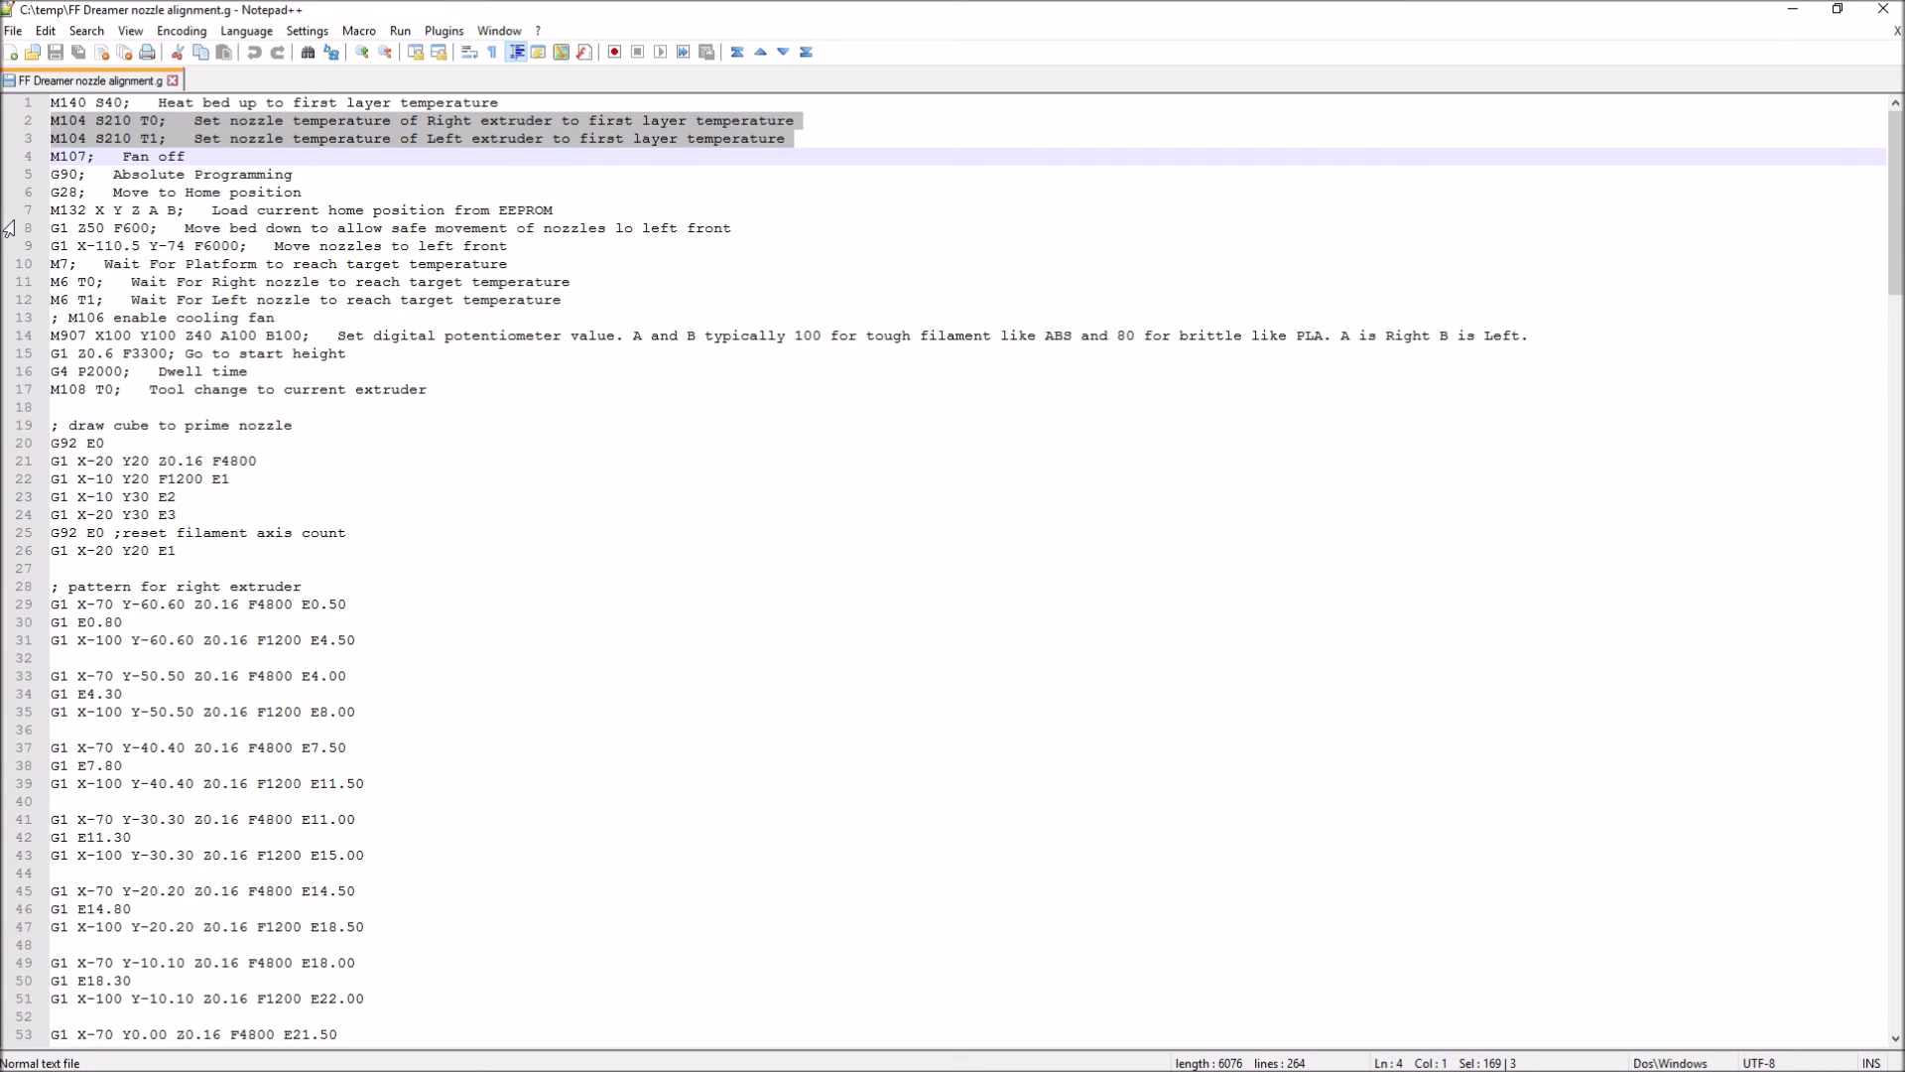
click(273, 640)
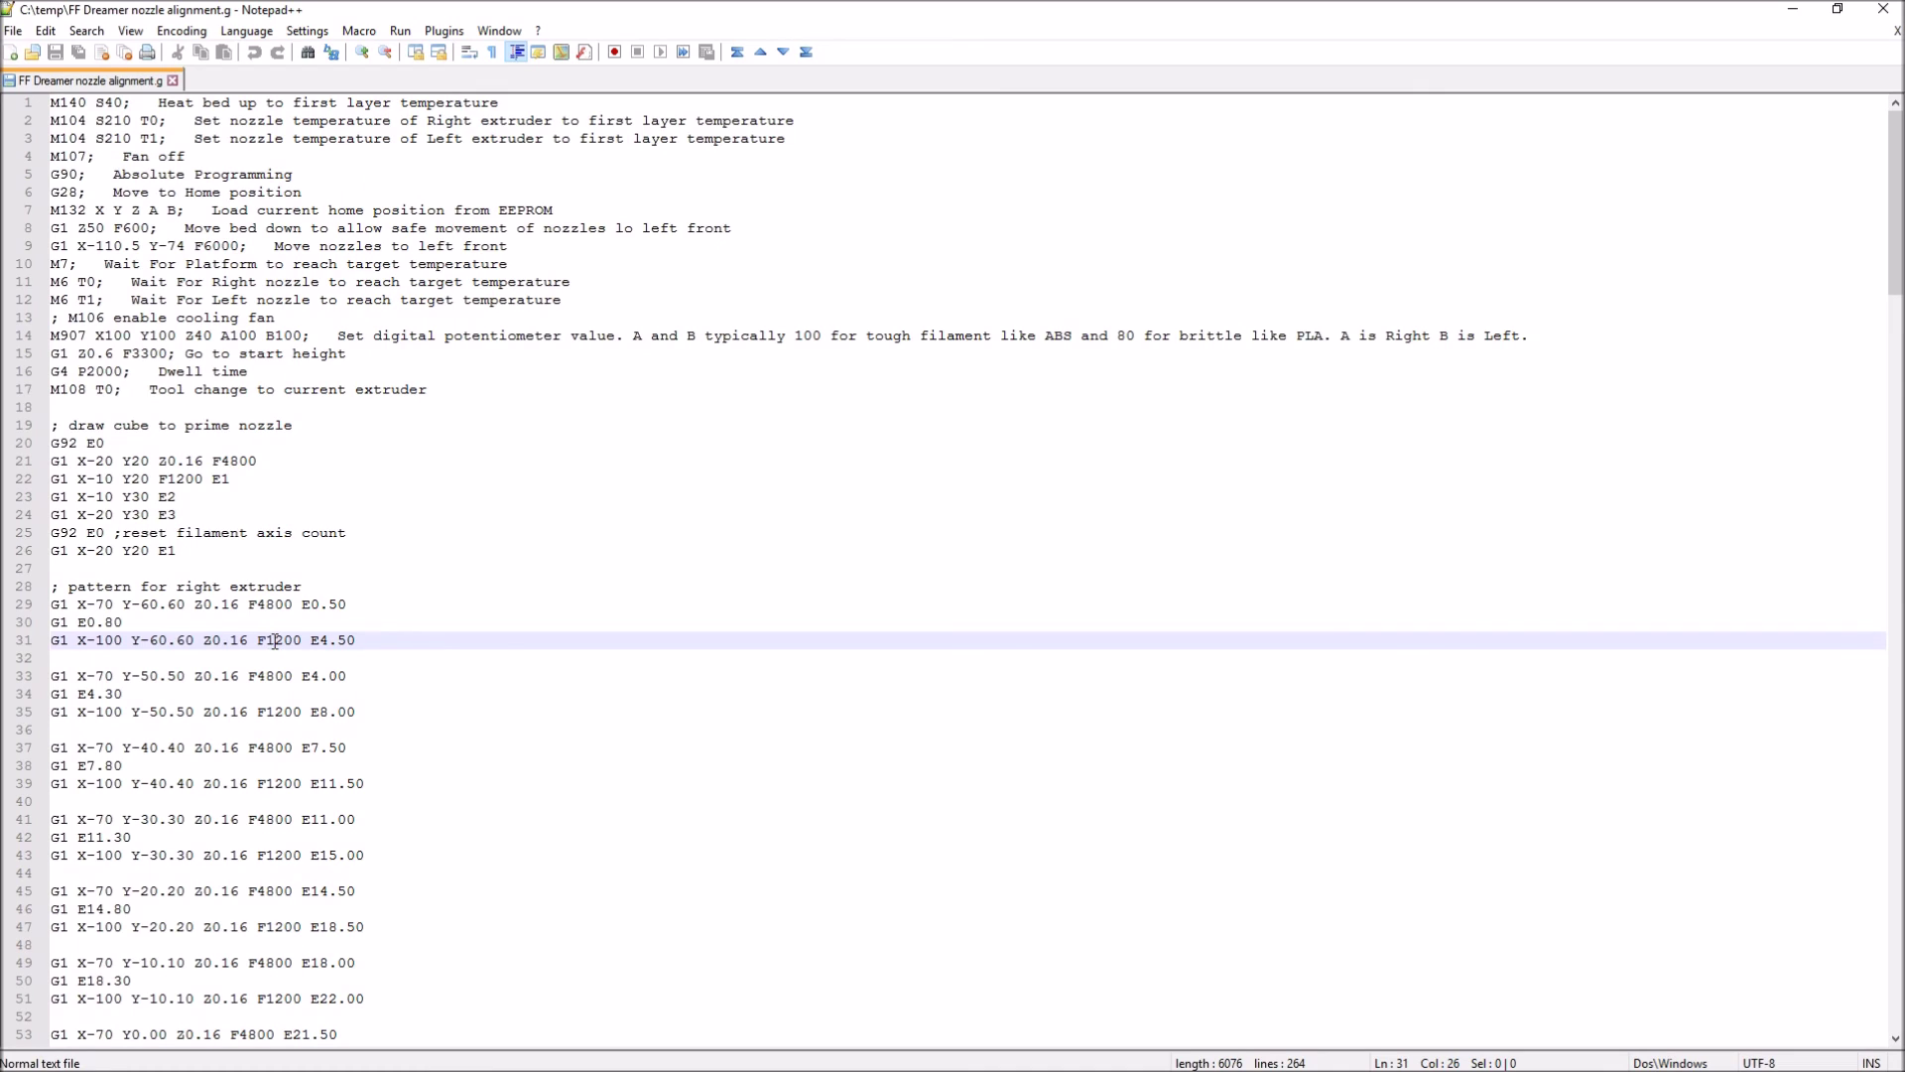
Select F1200 on line 31 and bring it into the Replace dialog as the search text.
double_click(273, 640)
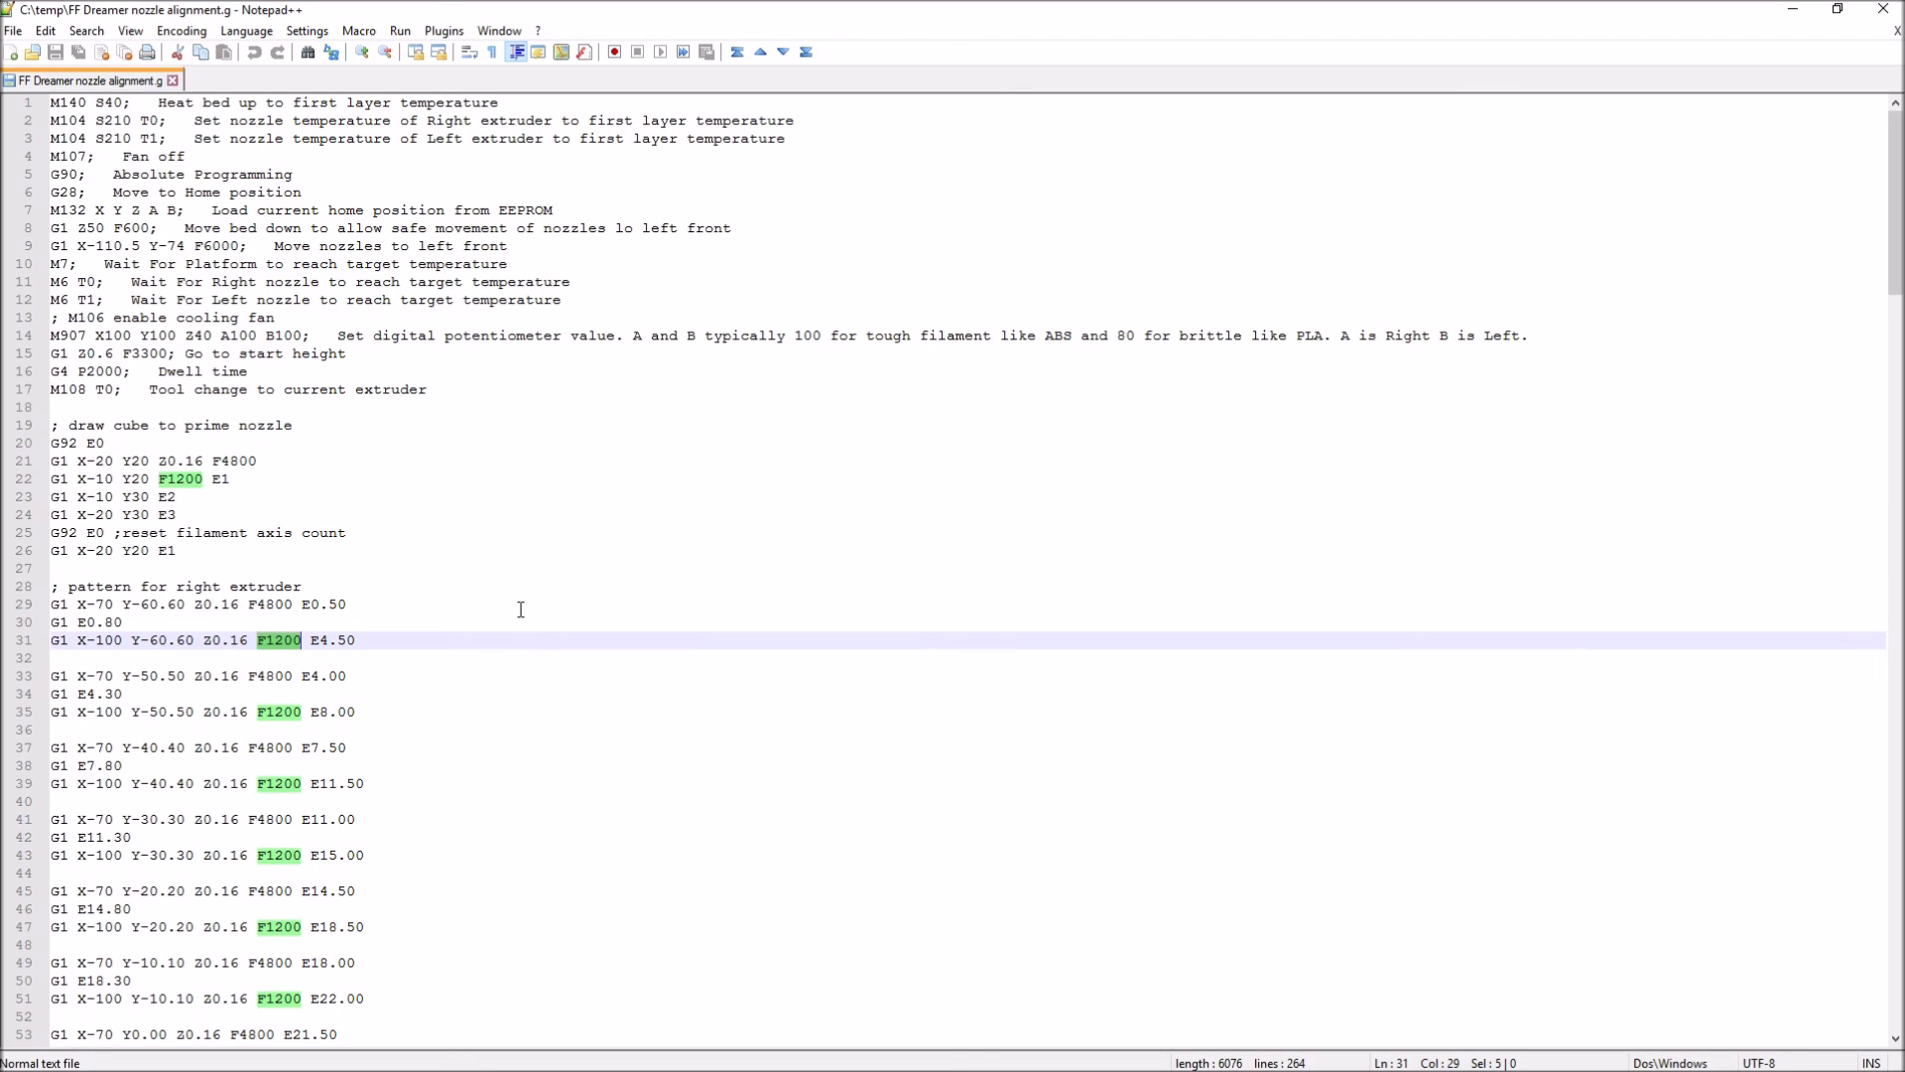
key(ctrl+h)
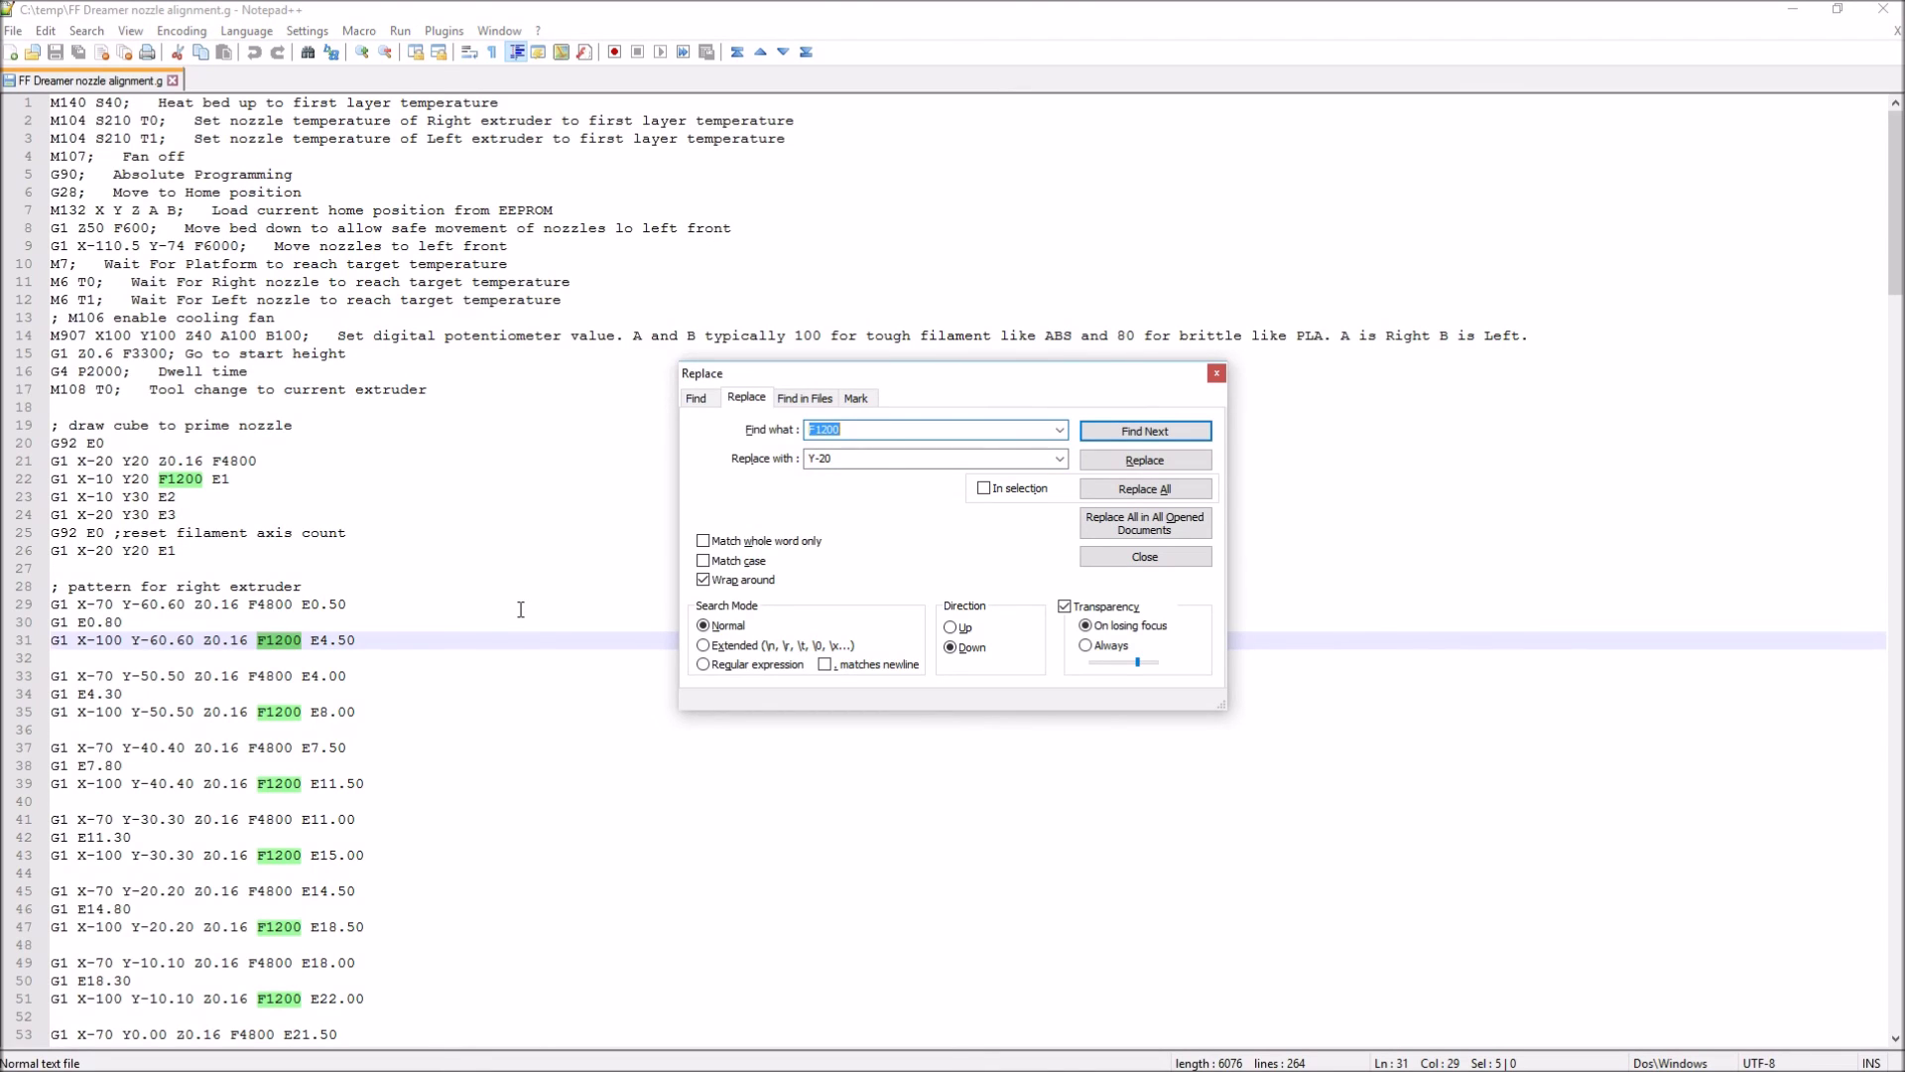
Replace all 54 occurrences of F1200 with F600.
key(Tab)
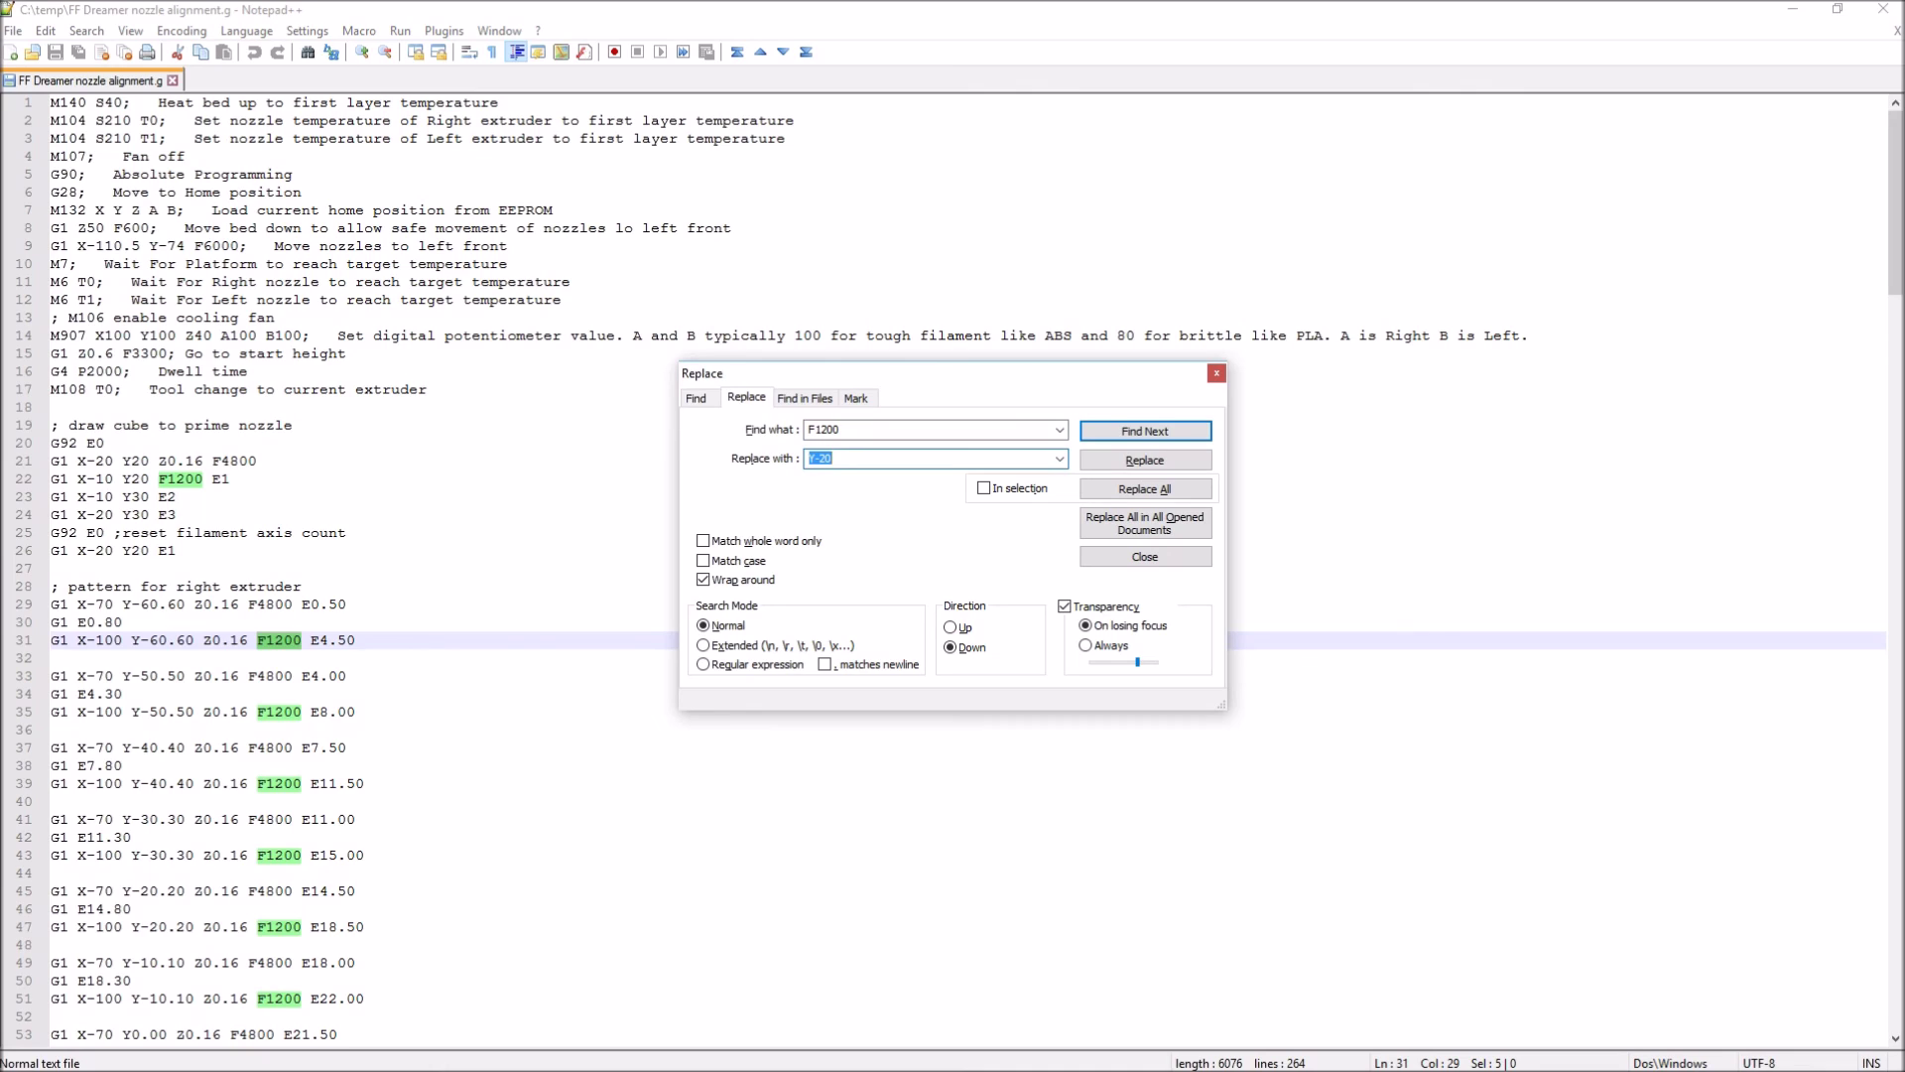
text(F600)
click(1182, 492)
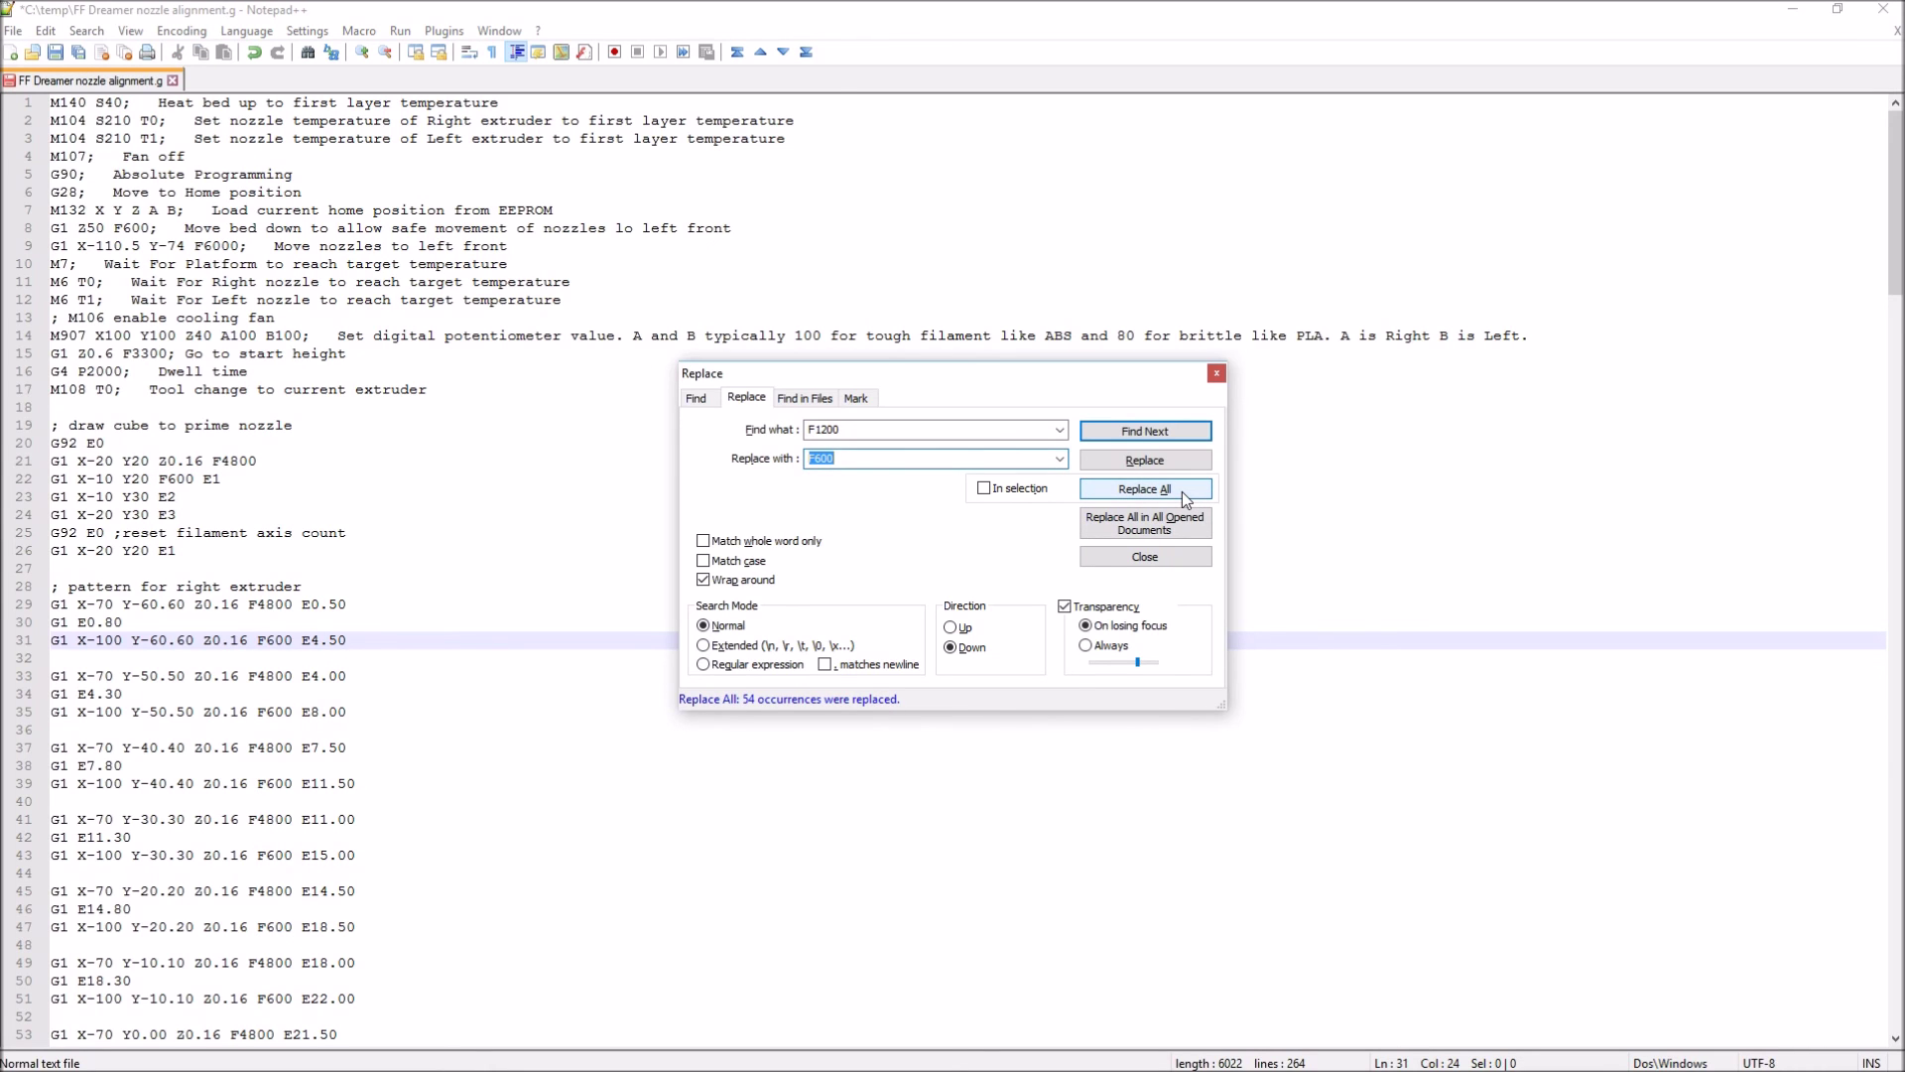